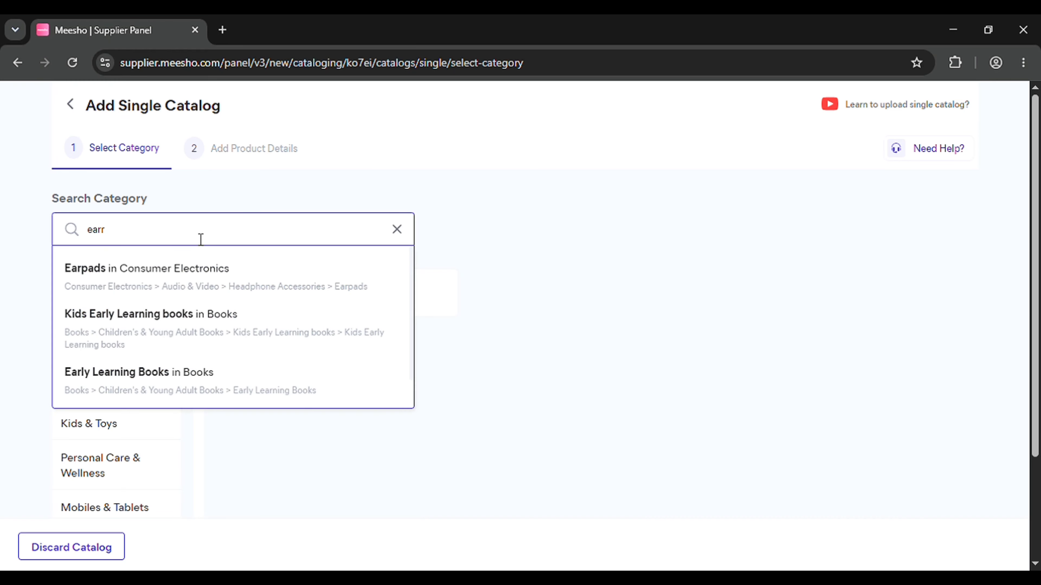
Search the product categories for earrings and choose Earrings & Studs in Women Fashion
text(rings)
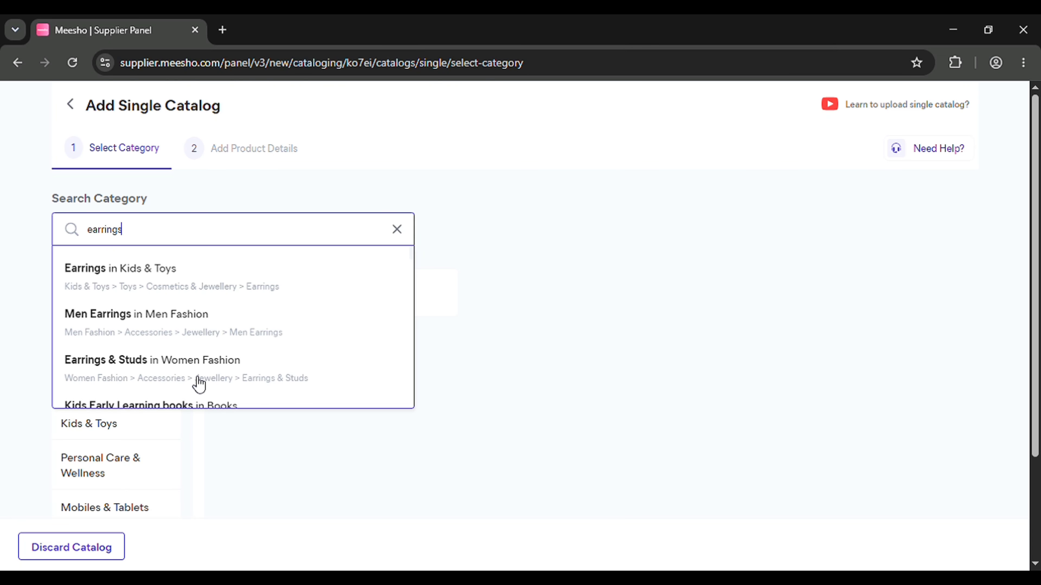
click(179, 369)
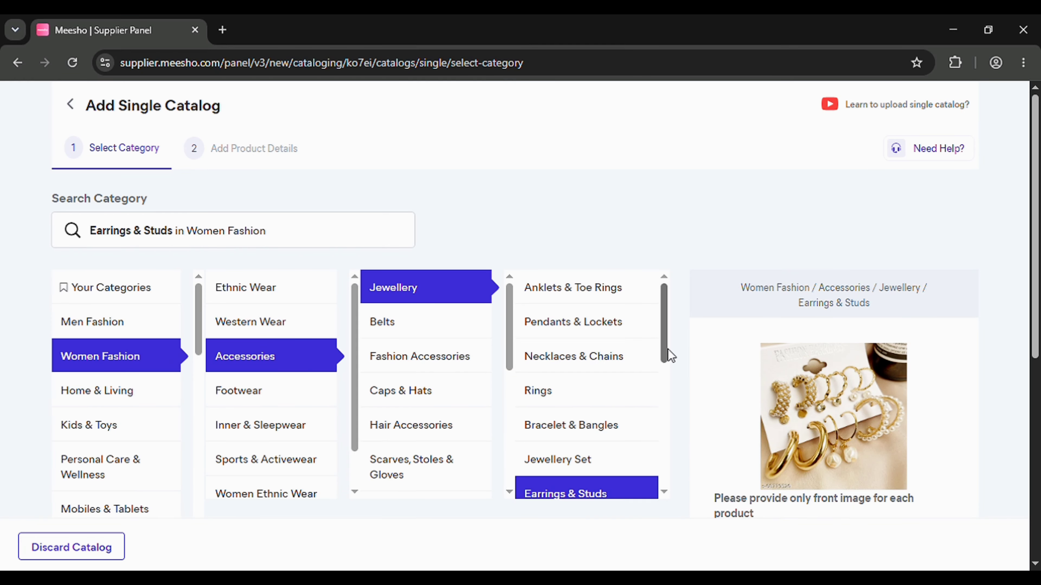
drag(668, 349, 666, 379)
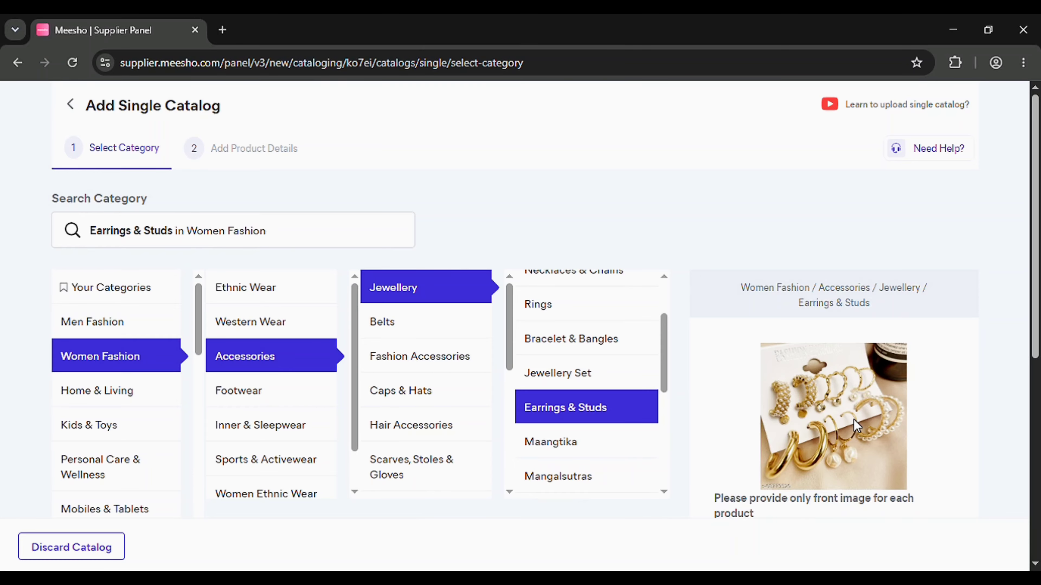
Add the front image of the earrings as the catalog's product and continue to the product details
scroll(833, 410, down, 3)
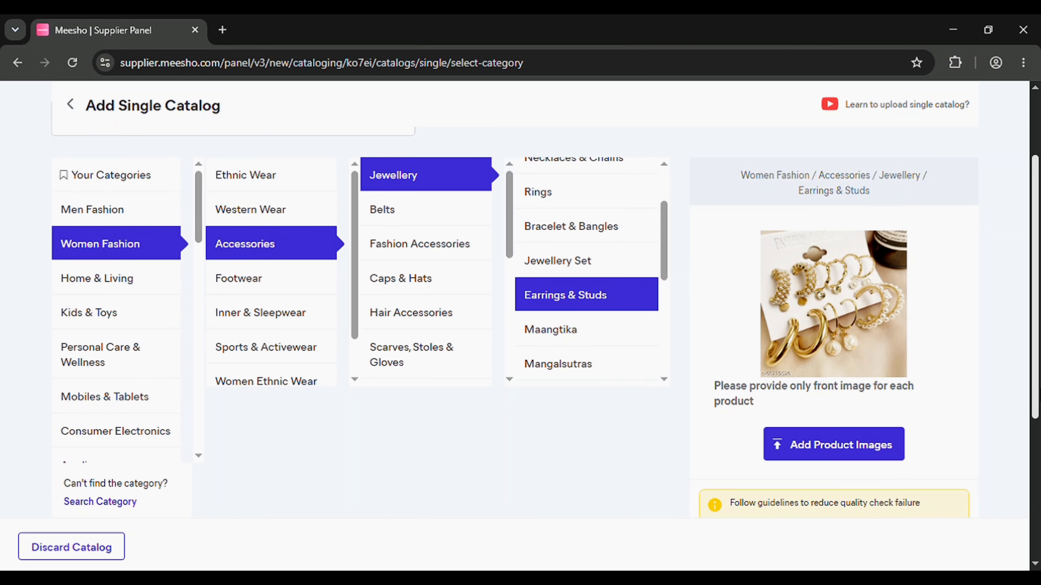
scroll(833, 410, up, 2)
scroll(834, 410, down, 3)
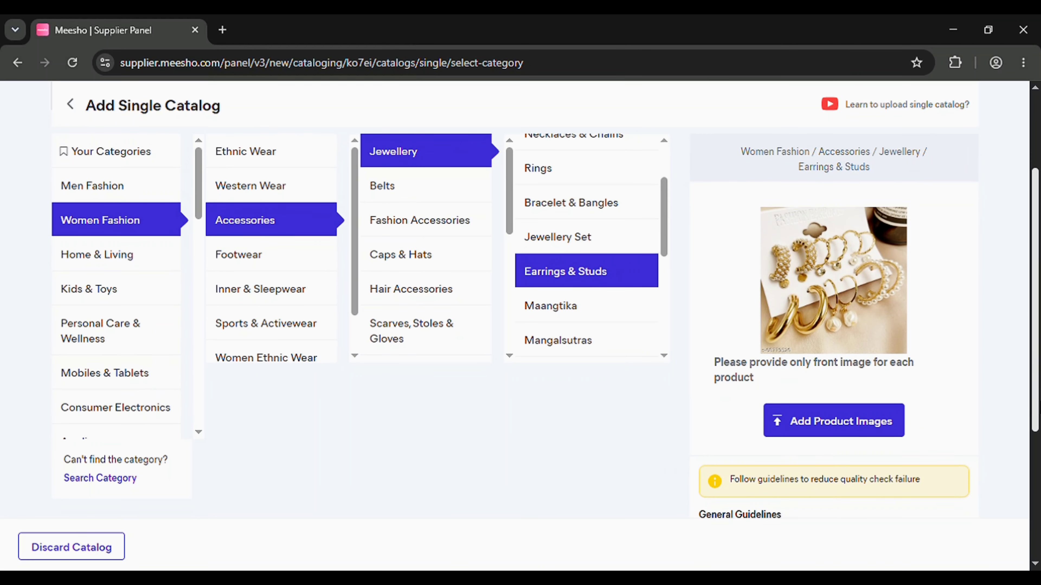
scroll(833, 279, down, 1)
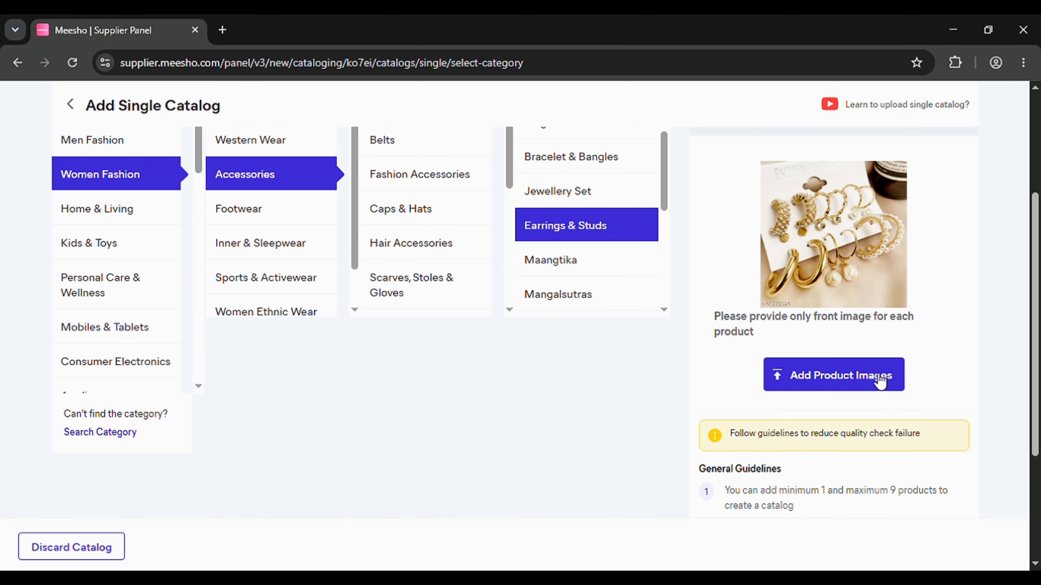
click(845, 376)
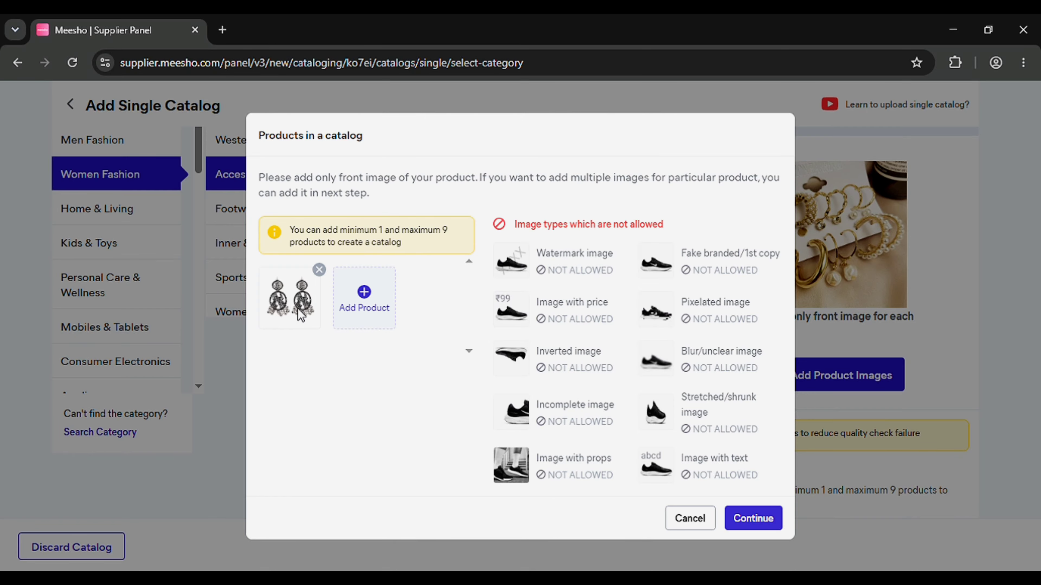
click(759, 522)
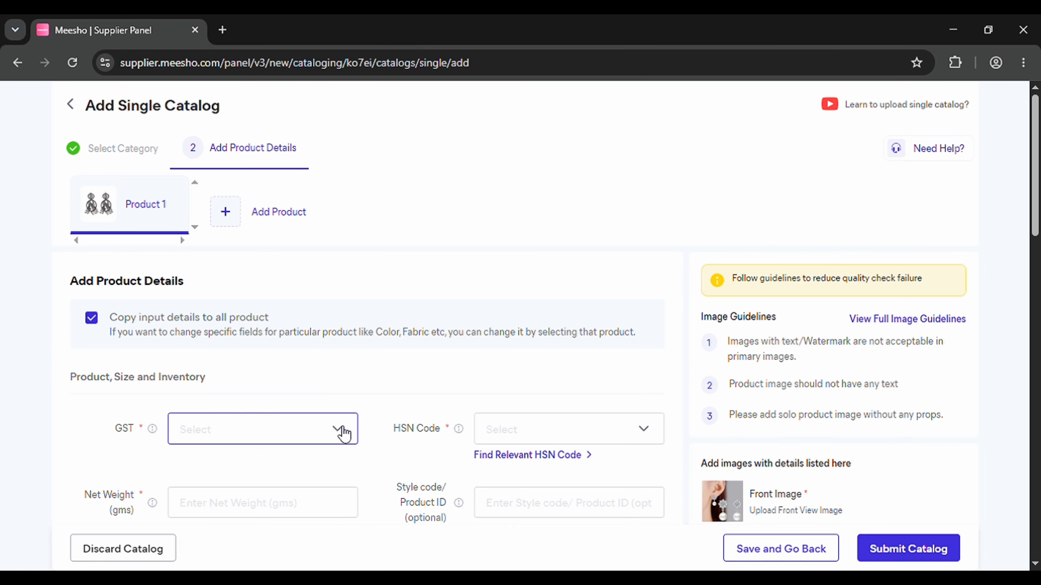
Set the product's GST to 3 and its HSN code to 7117
click(357, 433)
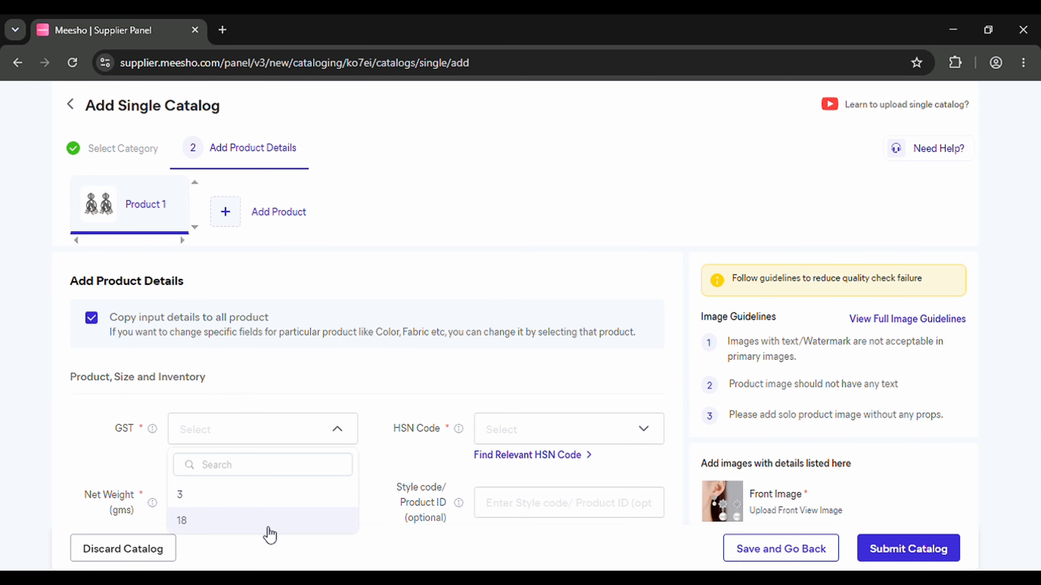
click(261, 501)
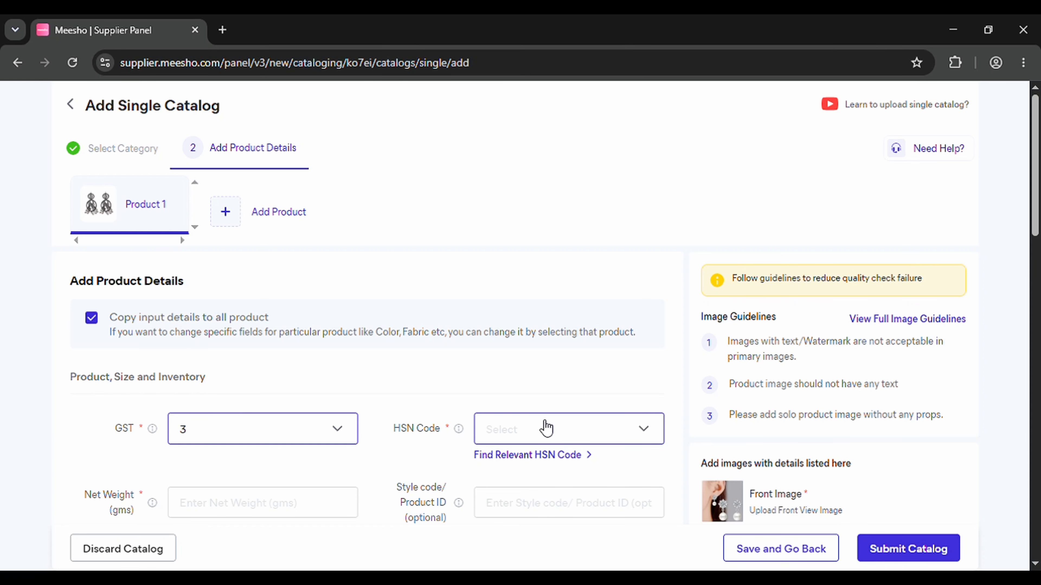
click(520, 430)
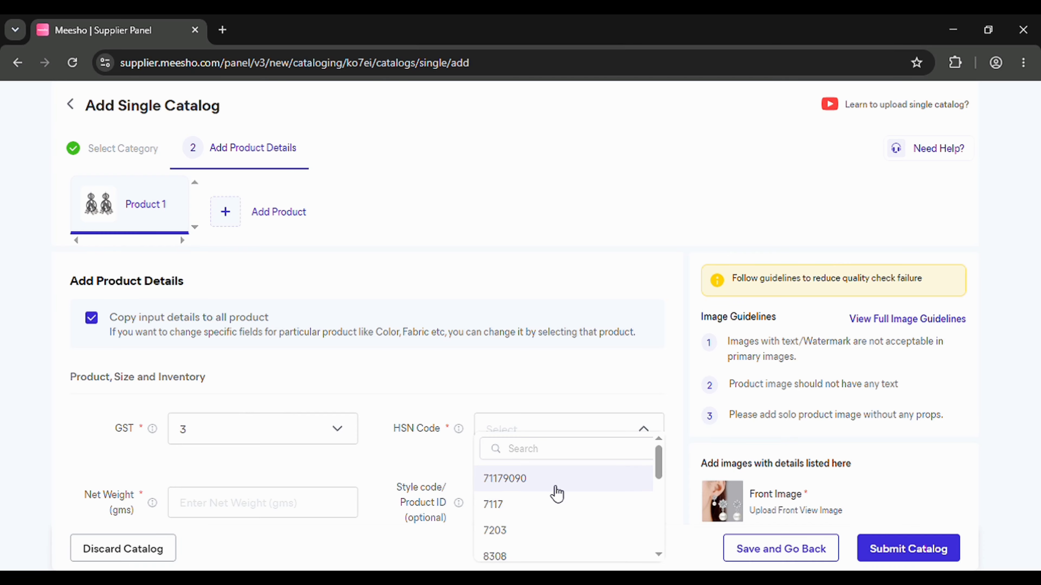
mouse_move(658, 473)
mouse_down()
mouse_move(661, 520)
mouse_move(658, 465)
mouse_up()
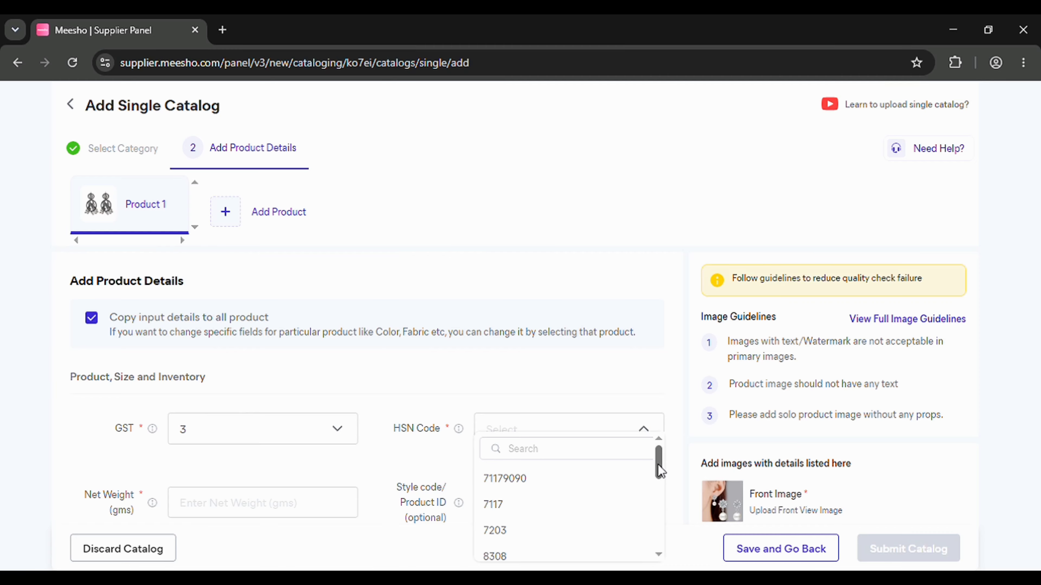
click(496, 506)
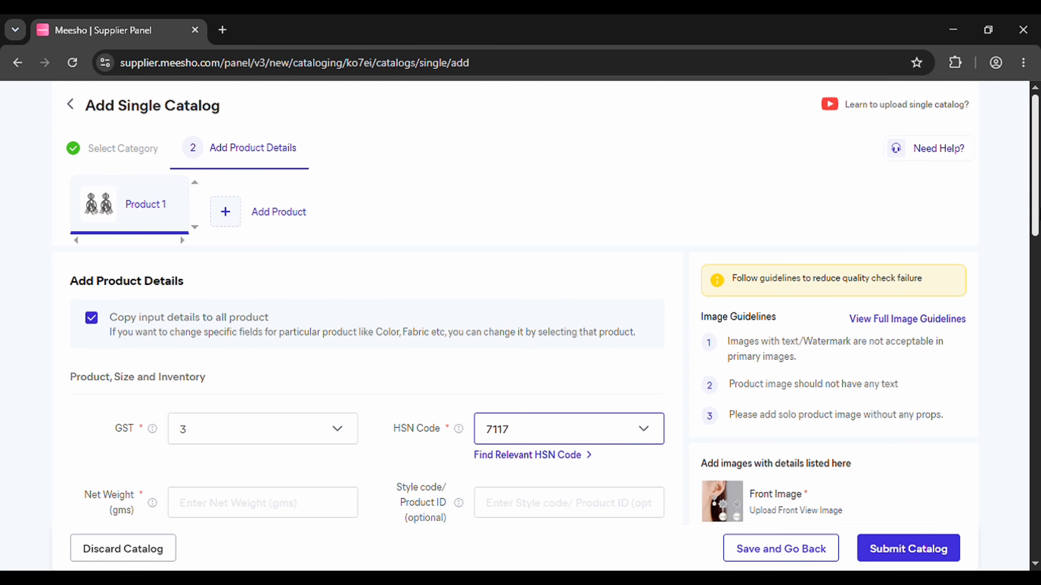
Set the product's net weight to 20 grams
scroll(520, 316, down, 5)
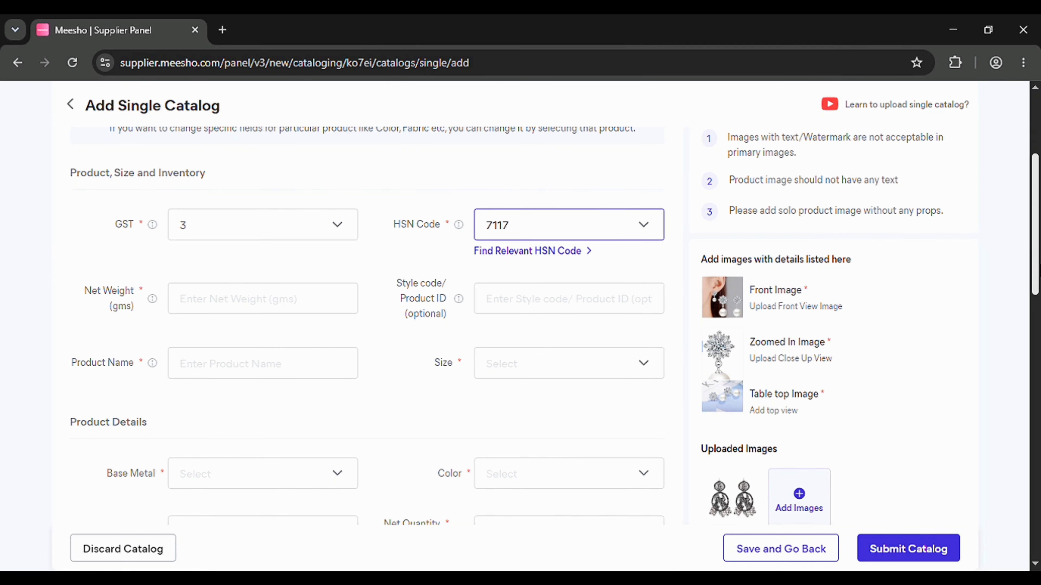
click(257, 305)
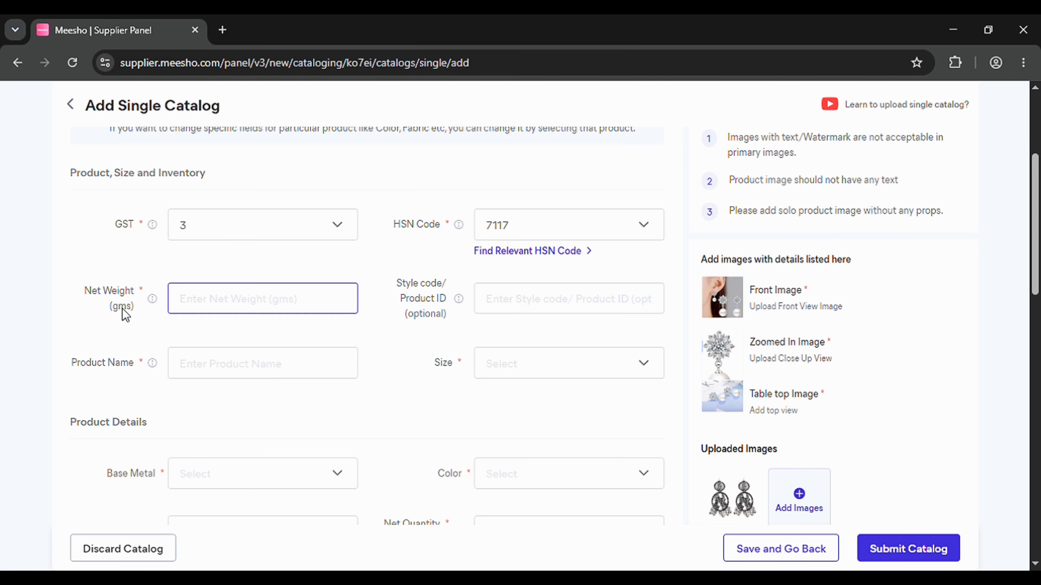
drag(108, 308, 134, 308)
click(235, 302)
text(20)
Enter FJ001 as the product's style code/product ID
click(511, 319)
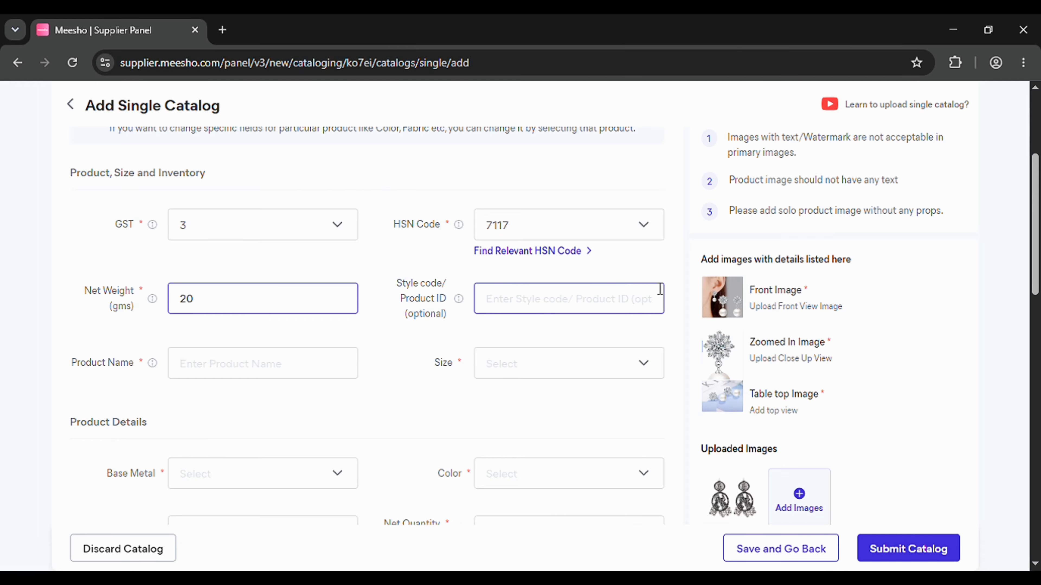
click(576, 308)
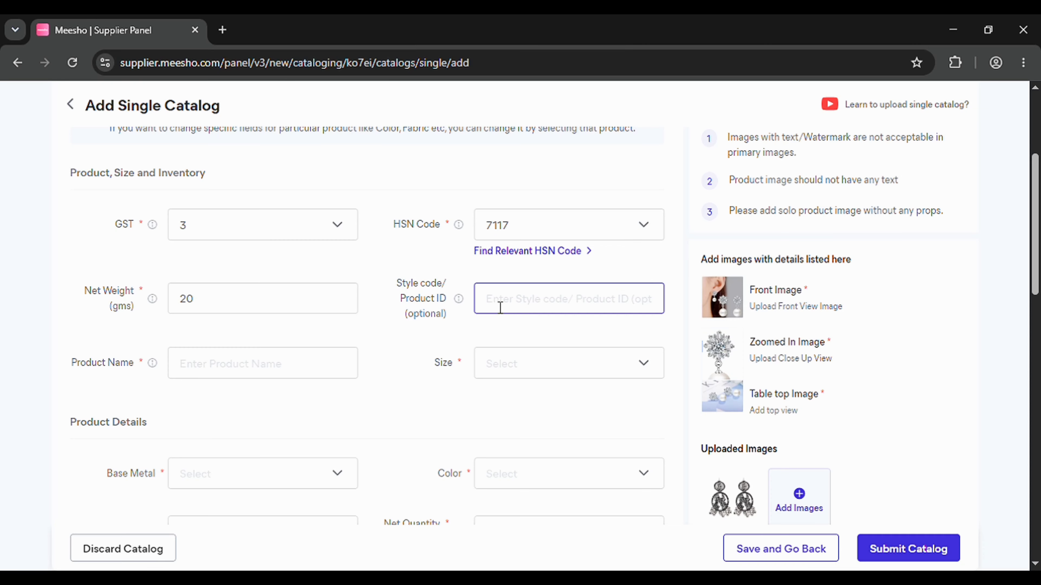
text(f)
key(BackSpace)
text(FJ001)
Name the product "Oxidised Silver Plated Radha Krishna Design Earrings for women"
click(213, 378)
click(235, 377)
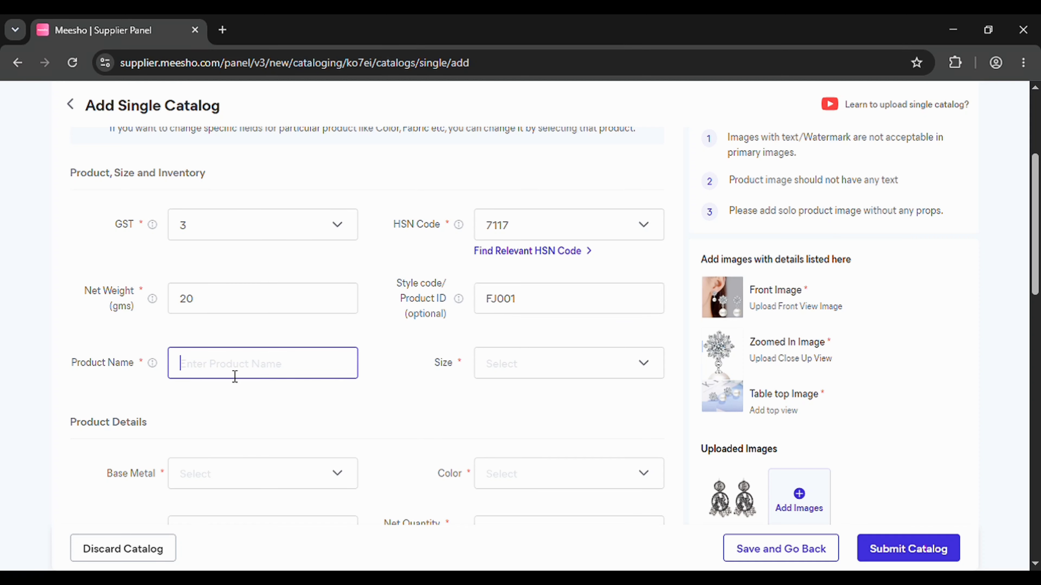
text(Oxidised Si)
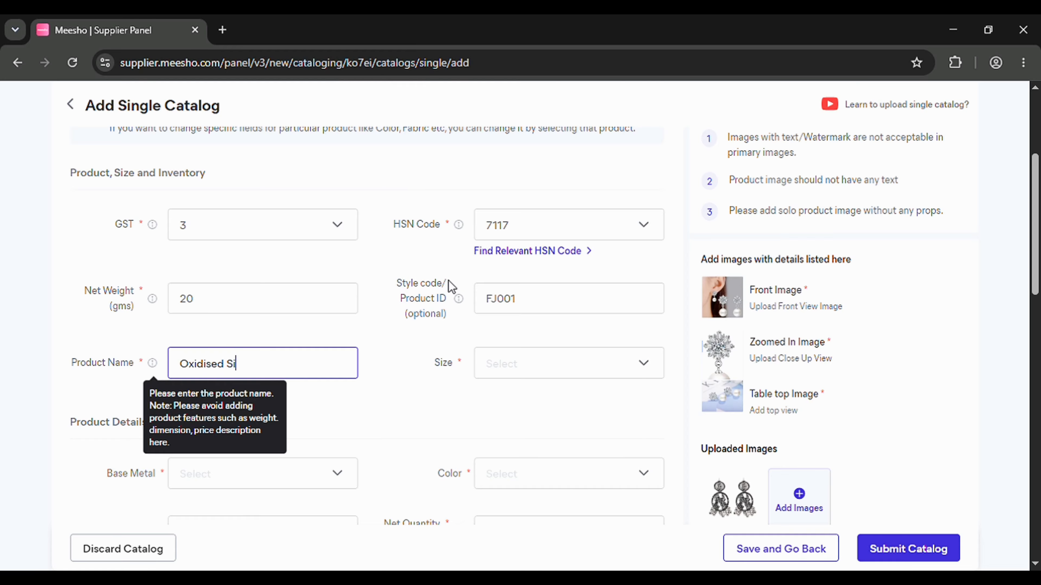
text(lver Plated)
text(Radha Krishna)
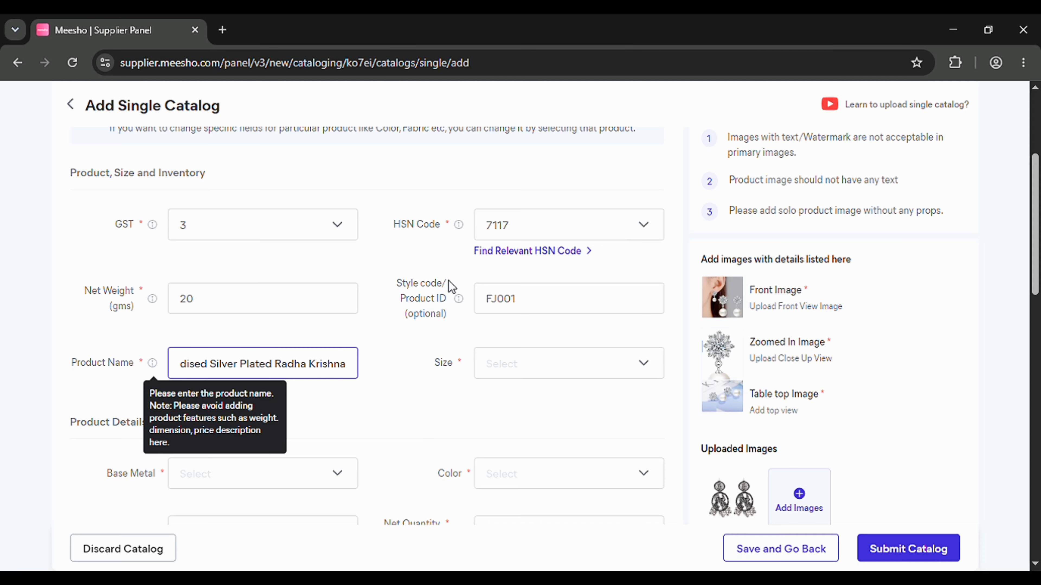
text( De)
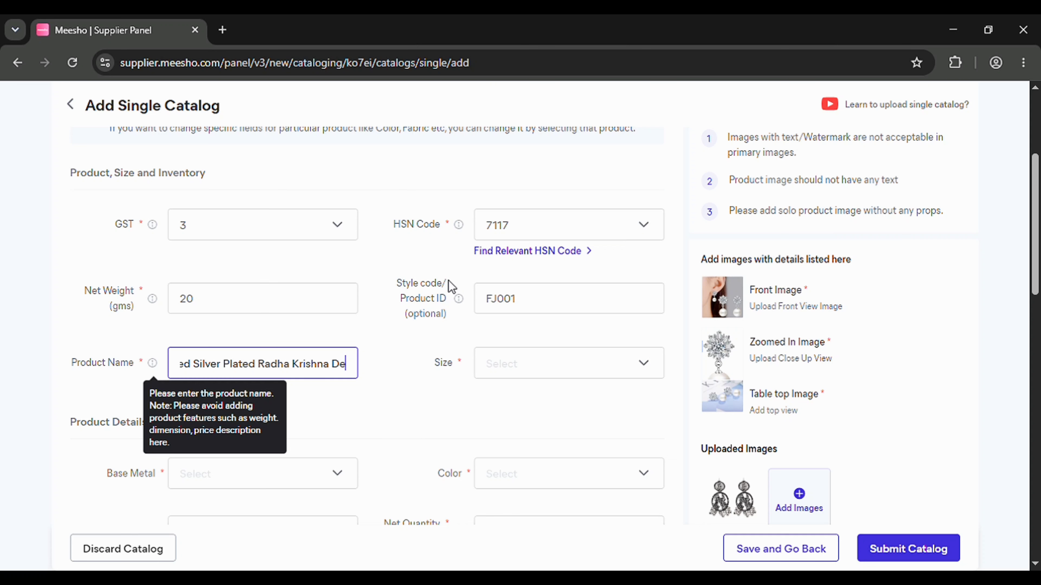
text(sign Earing)
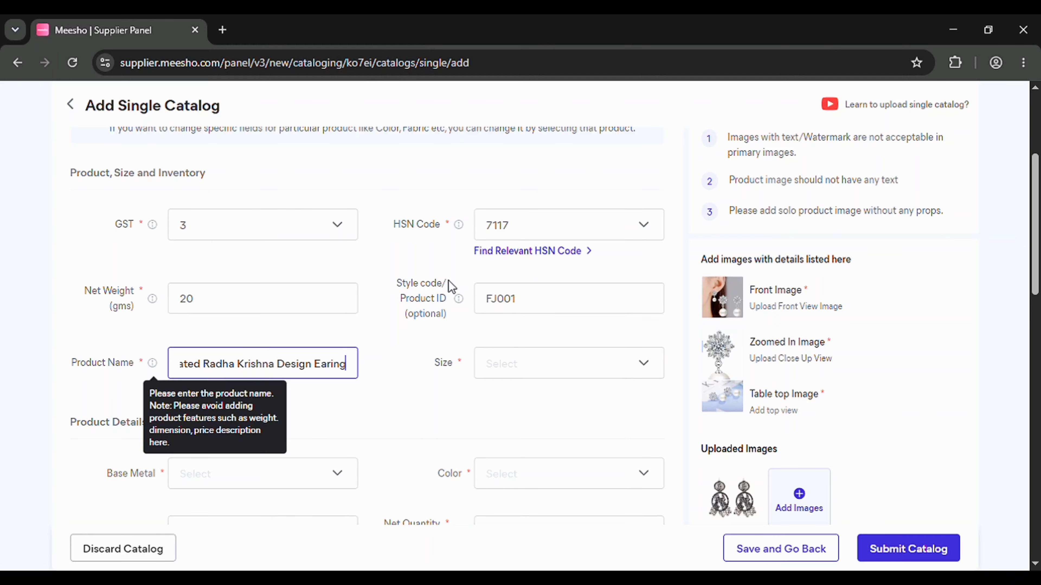
text(s for)
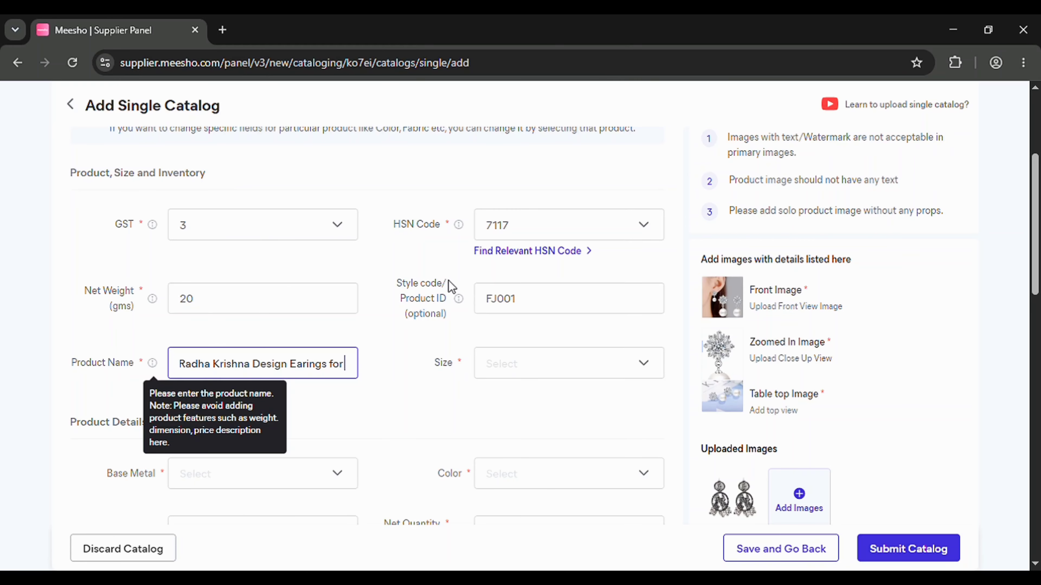
text( women)
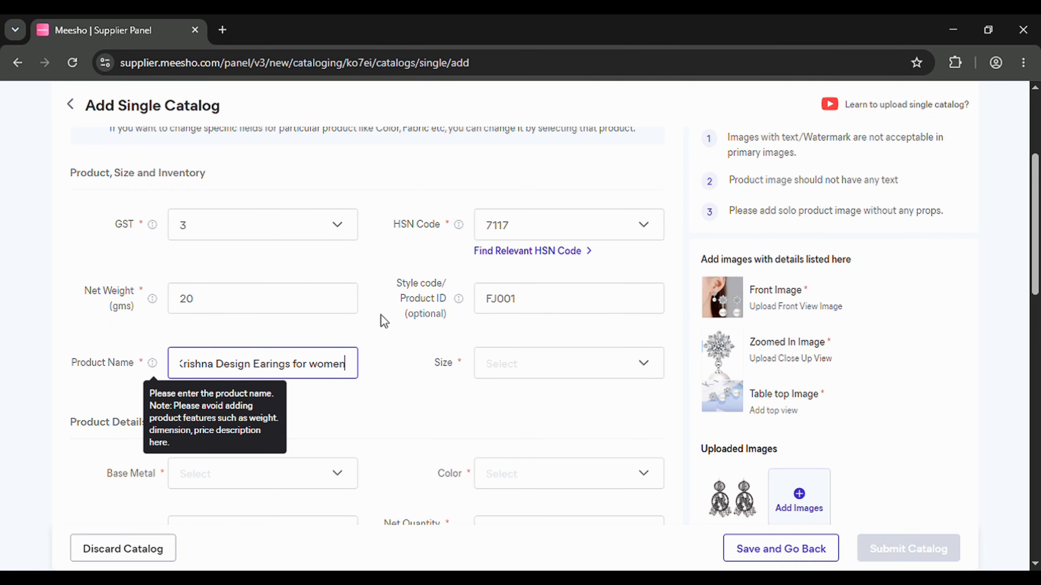
click(276, 371)
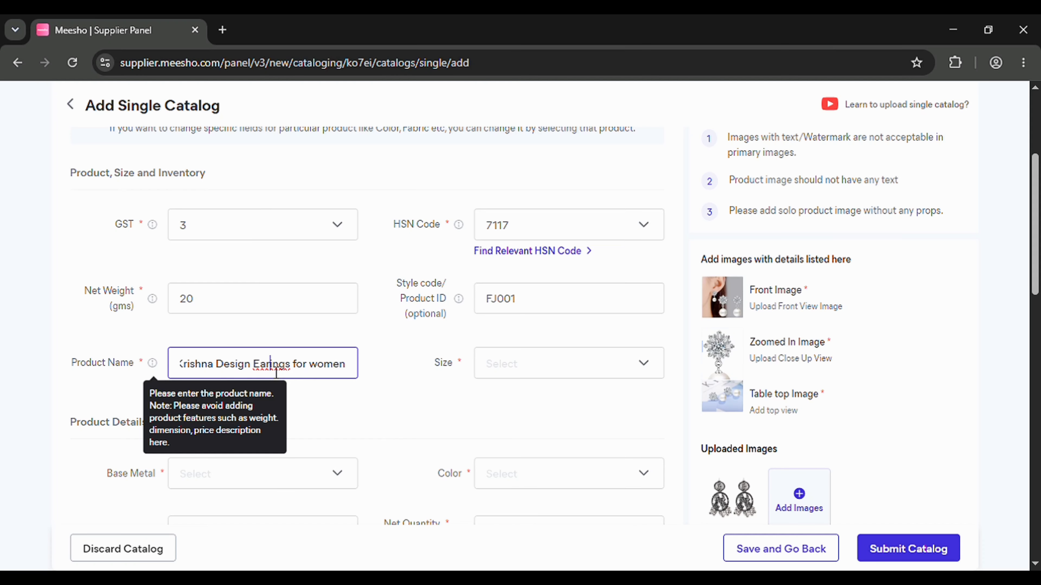
text(r)
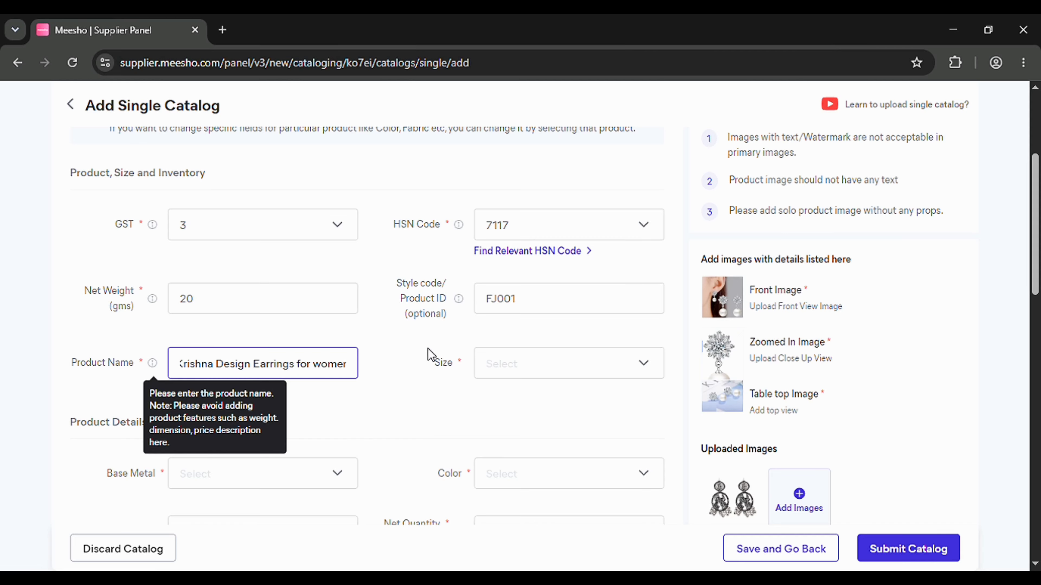
Set the product's size to Free Size
click(554, 369)
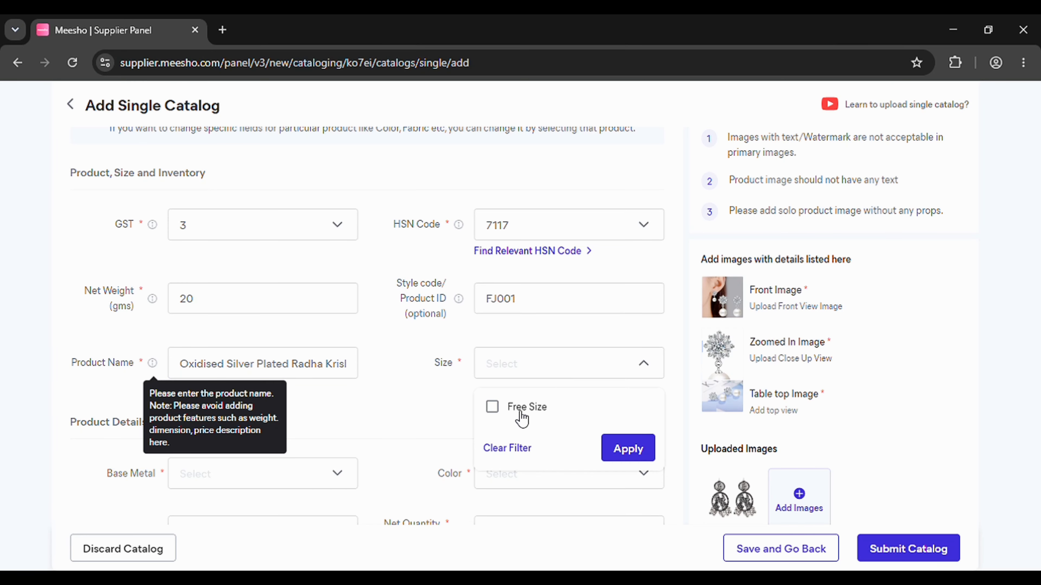
click(493, 408)
click(366, 412)
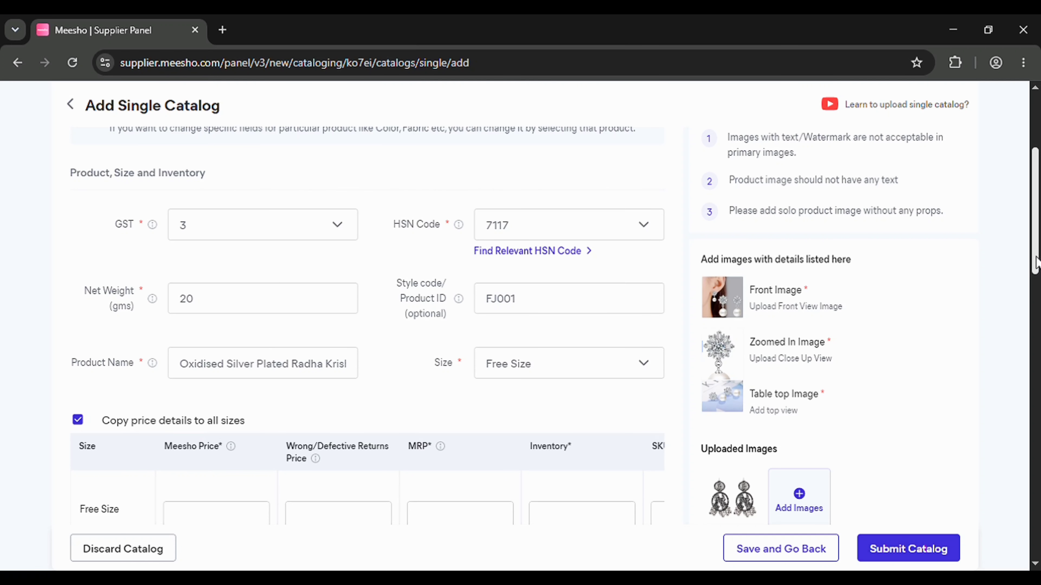
For the Free Size variant, set the Meesho price to 55 and the wrong/defective returns price to the suggested 40
scroll(652, 209, down, 4)
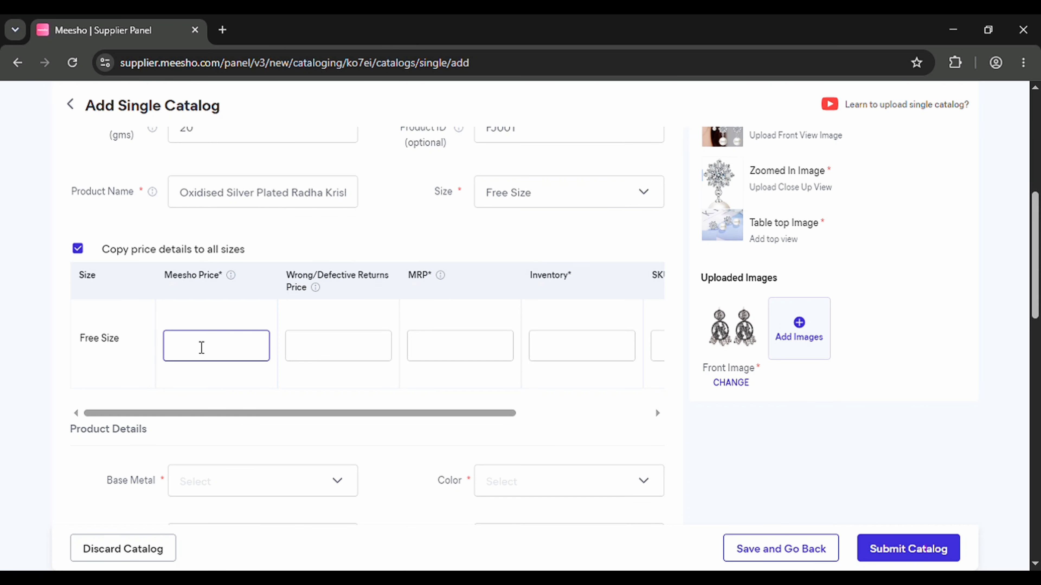
click(214, 345)
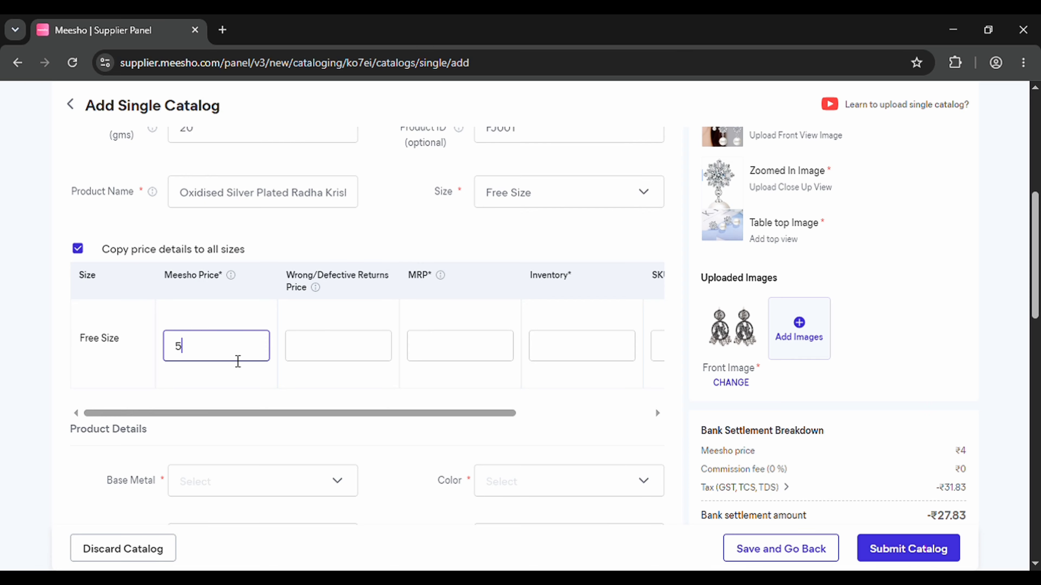
text(5)
click(336, 351)
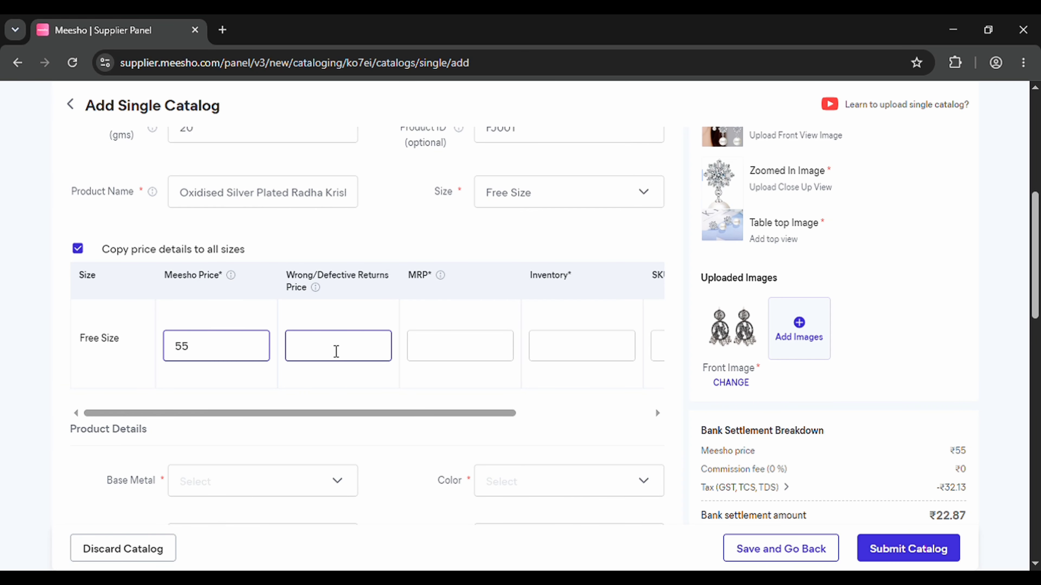
click(337, 352)
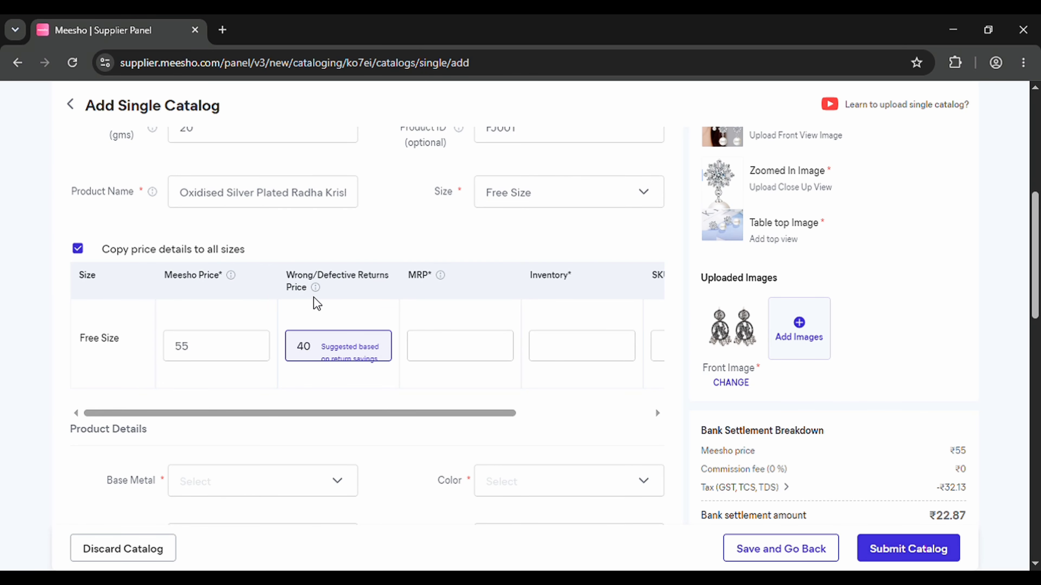
click(315, 353)
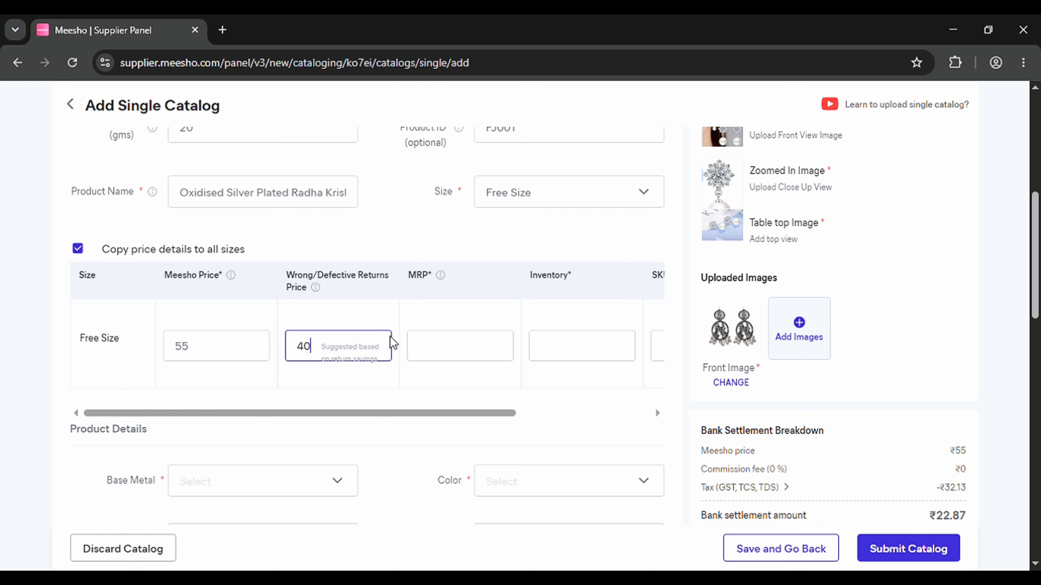
Set the Free Size variant's MRP to 99 and its inventory to 100
click(434, 353)
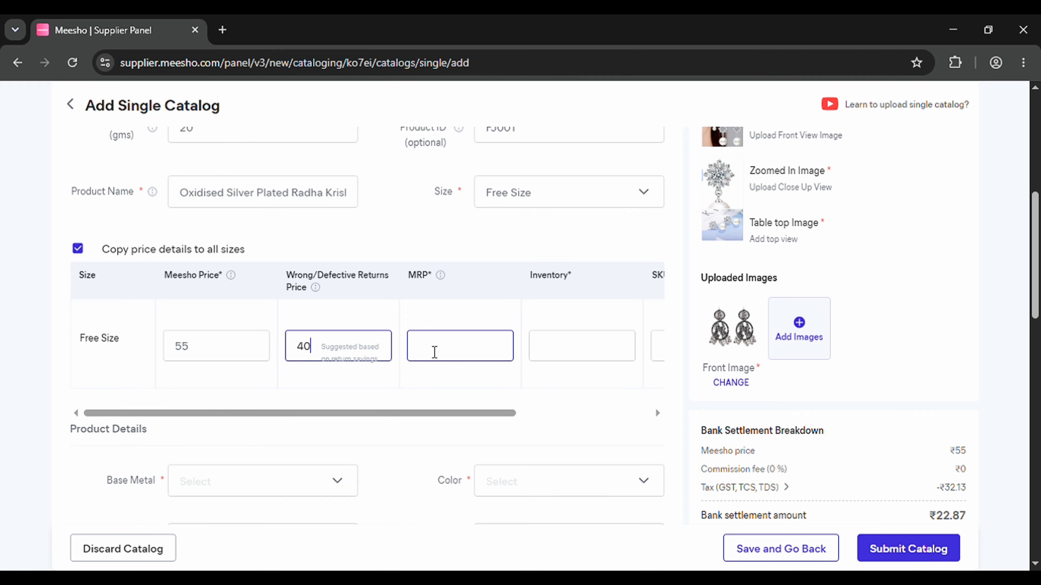
click(434, 353)
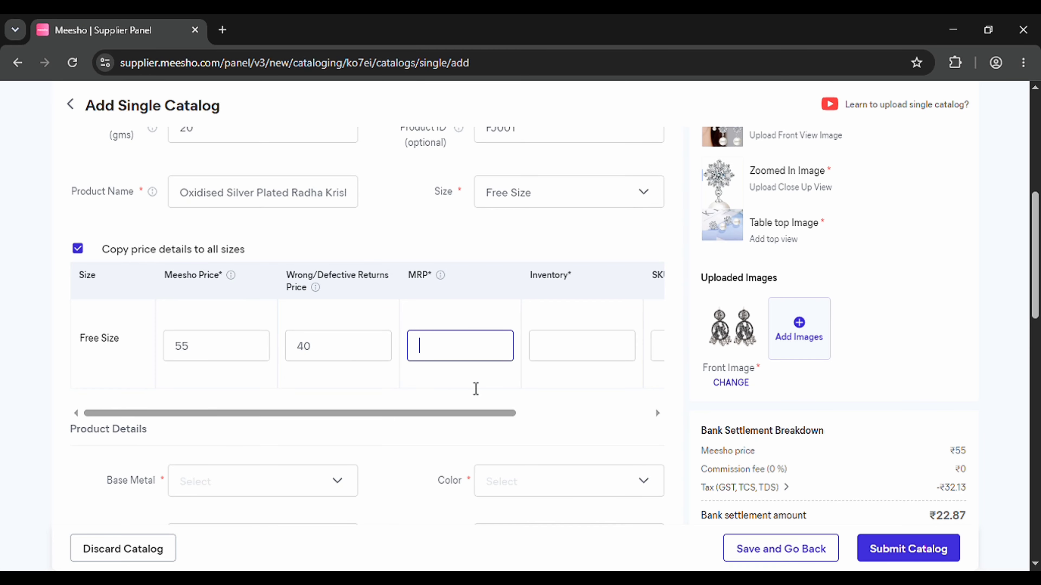
text(9)
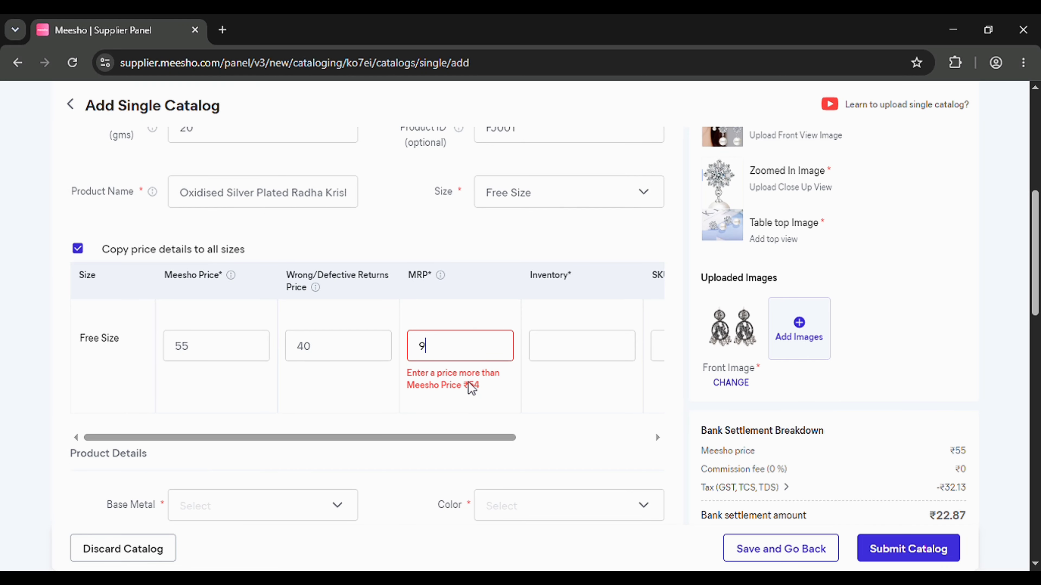
text(9)
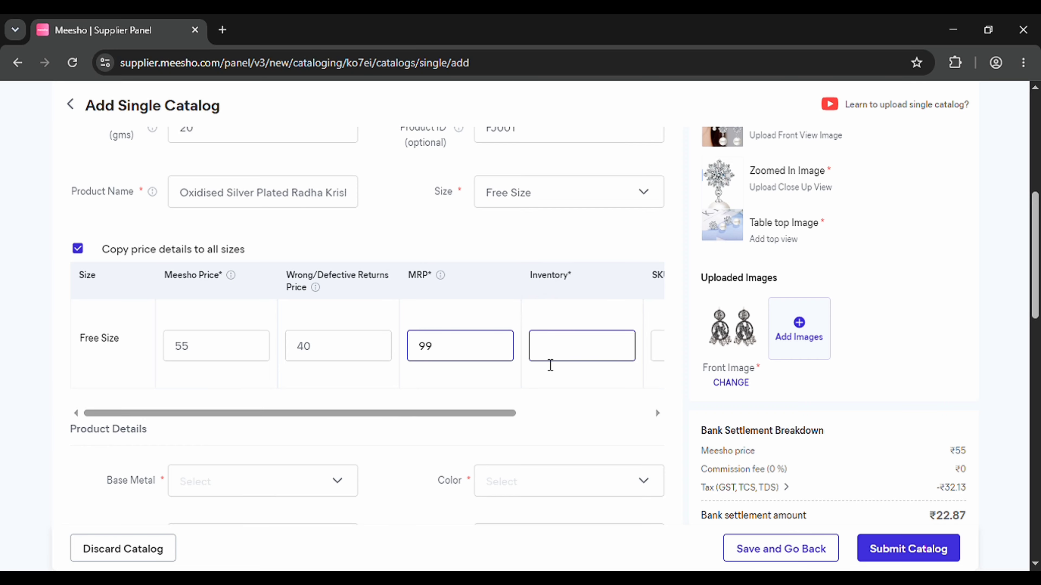
click(550, 365)
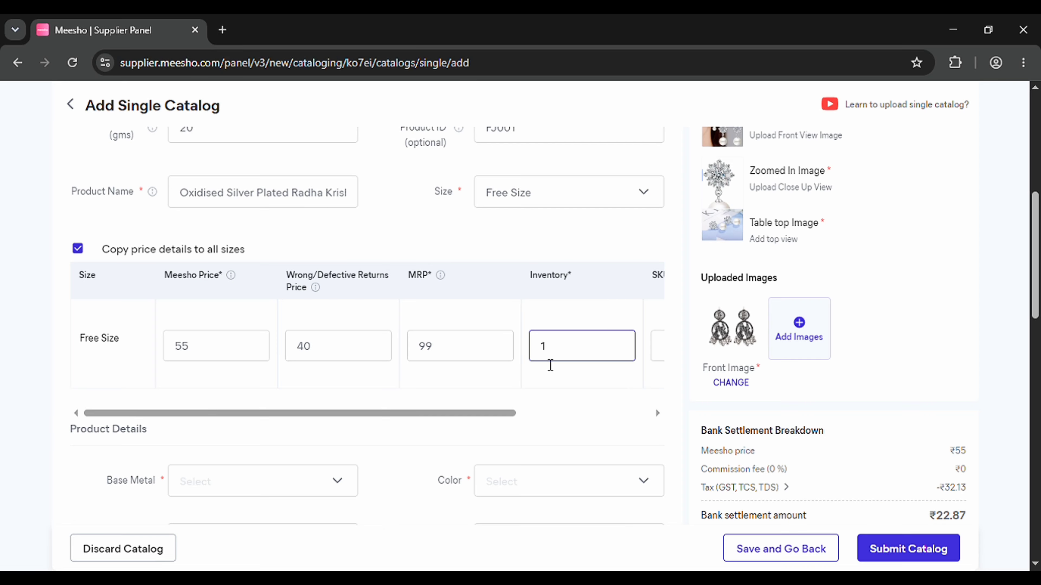
text(100)
drag(497, 412, 640, 414)
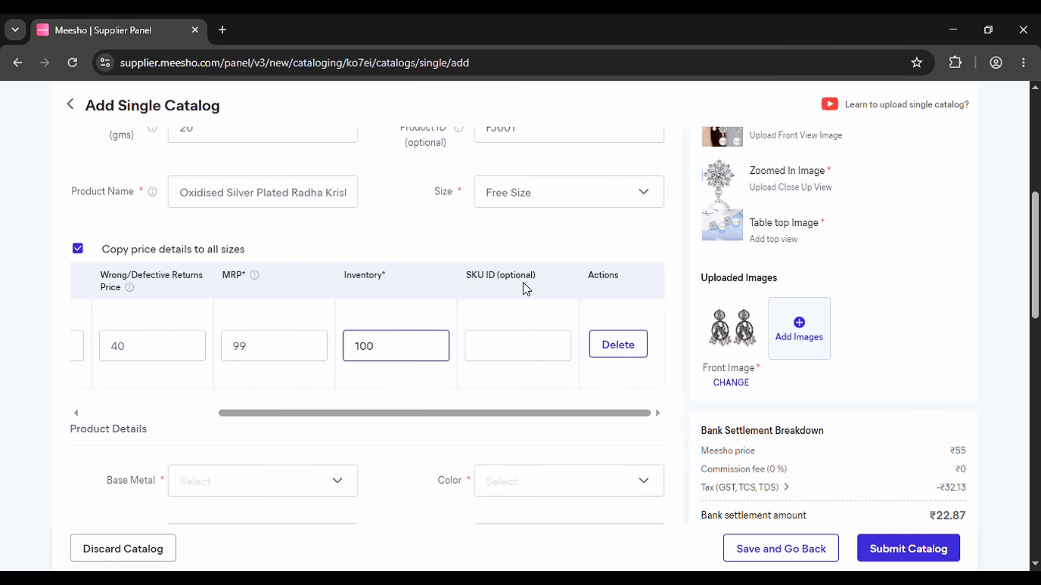
click(516, 350)
Upload the collage of earring photos as the product's second image
scroll(520, 328, down, 10)
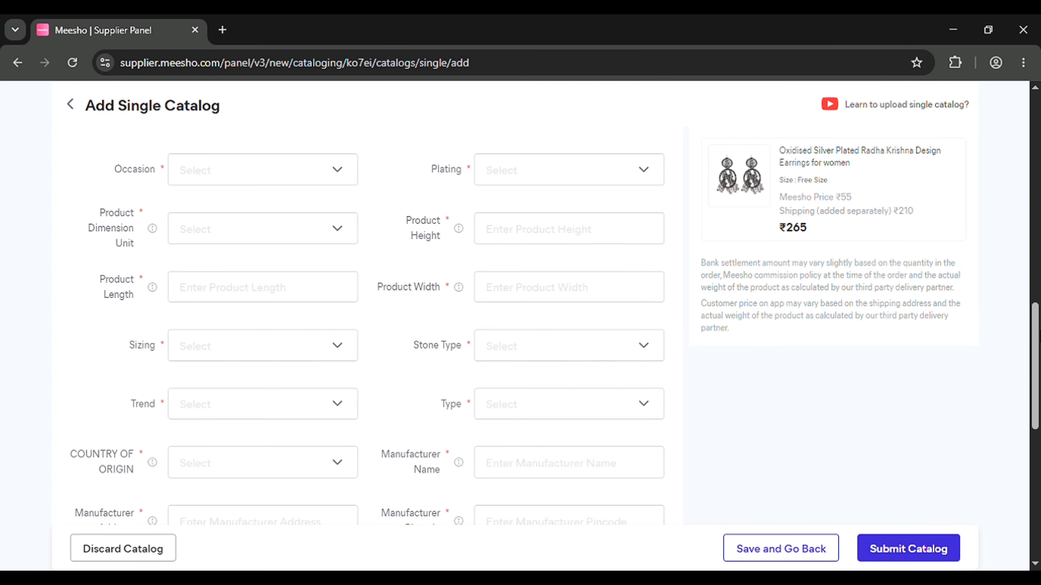
scroll(520, 328, up, 10)
scroll(948, 230, down, 1)
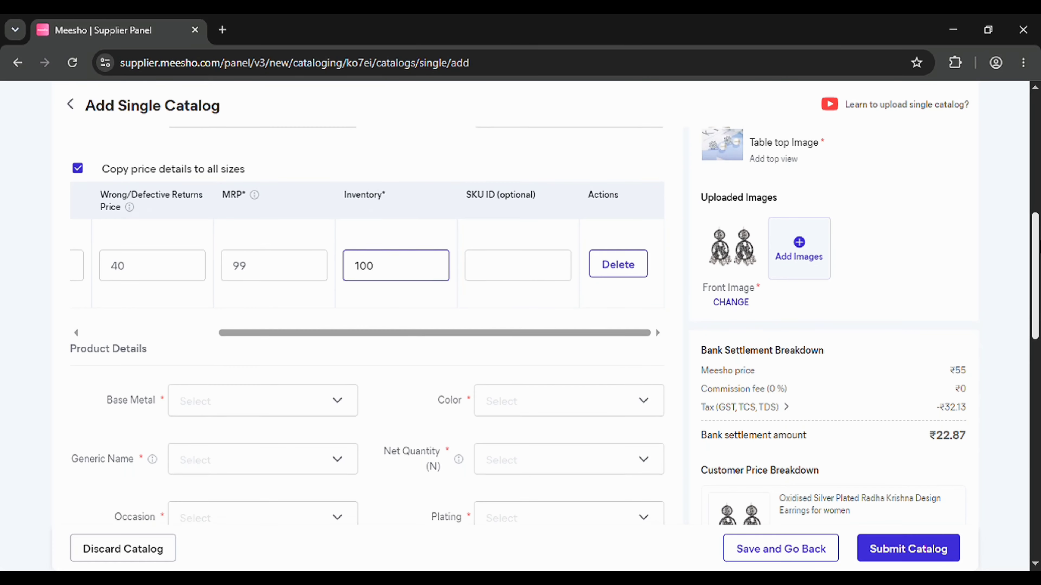
click(802, 252)
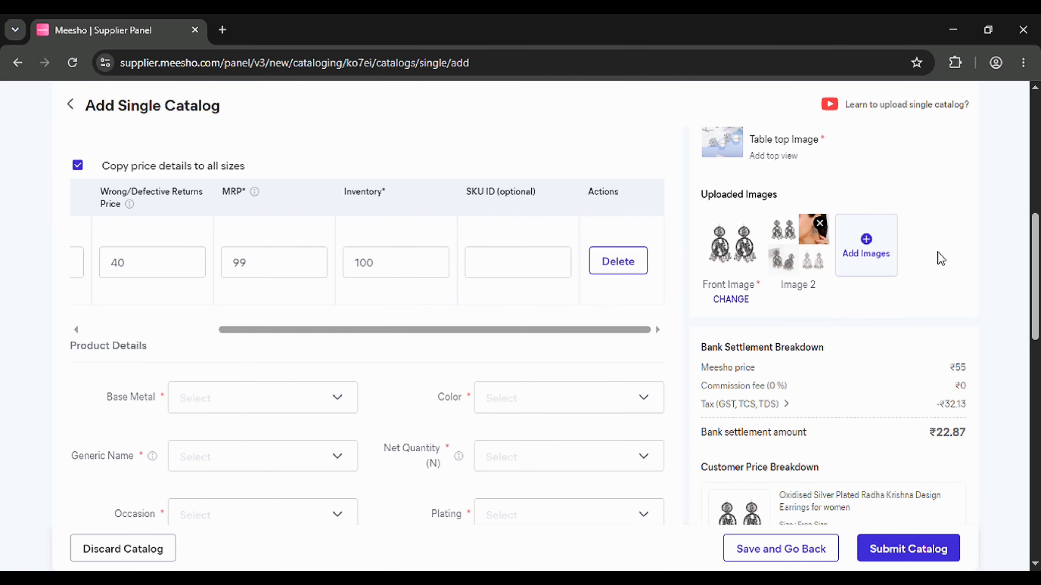
Set the base metal in the product details to Alloy
scroll(810, 318, down, 2)
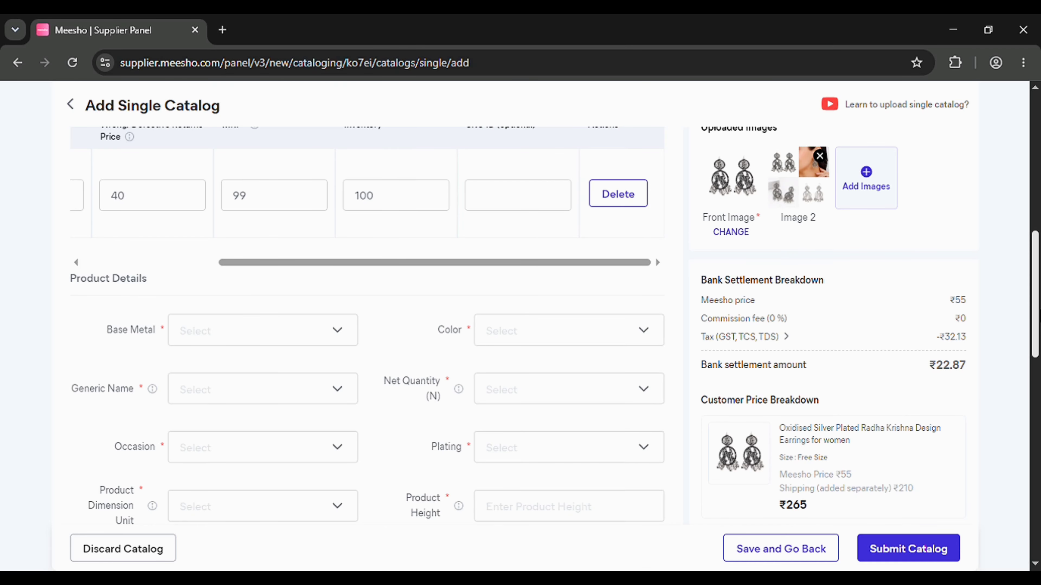
scroll(553, 324, up, 1)
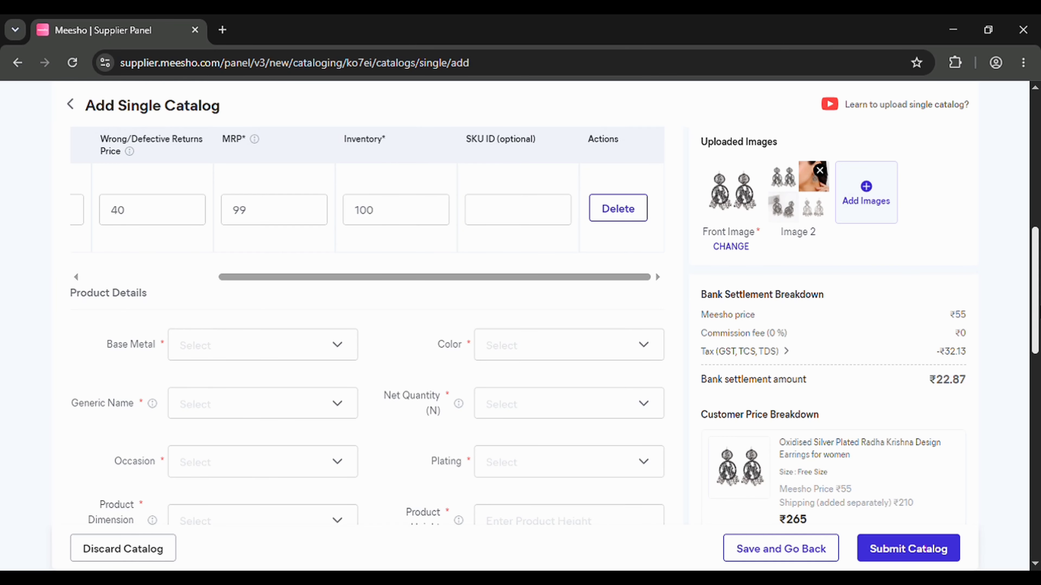
scroll(518, 327, down, 1)
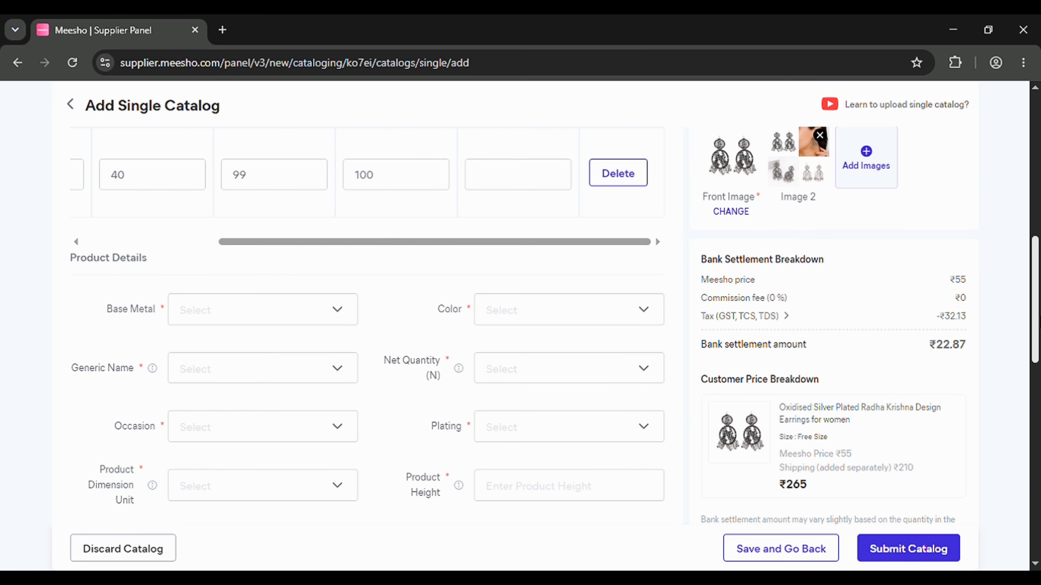
scroll(553, 324, down, 2)
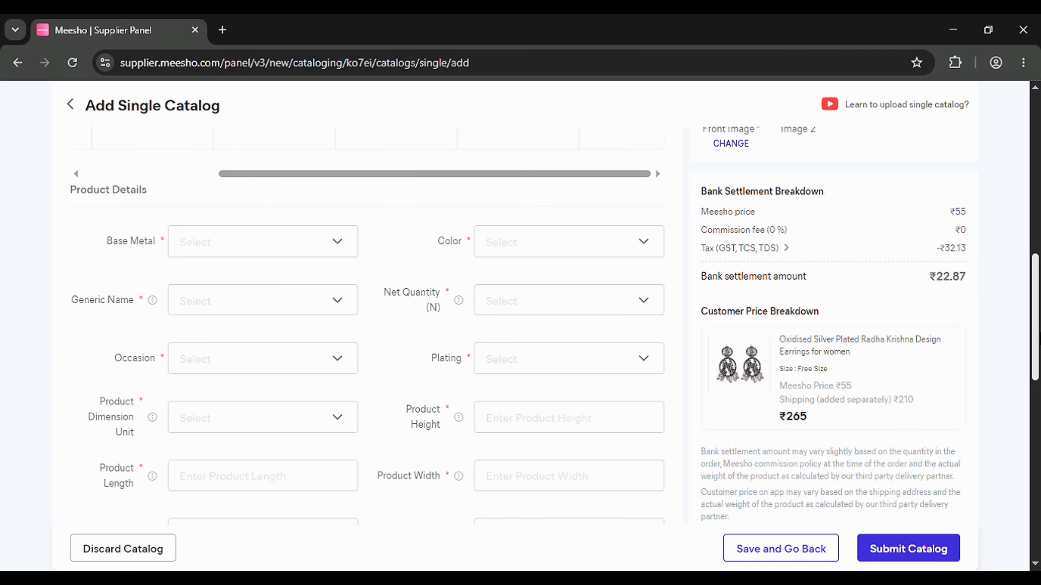
scroll(529, 297, up, 4)
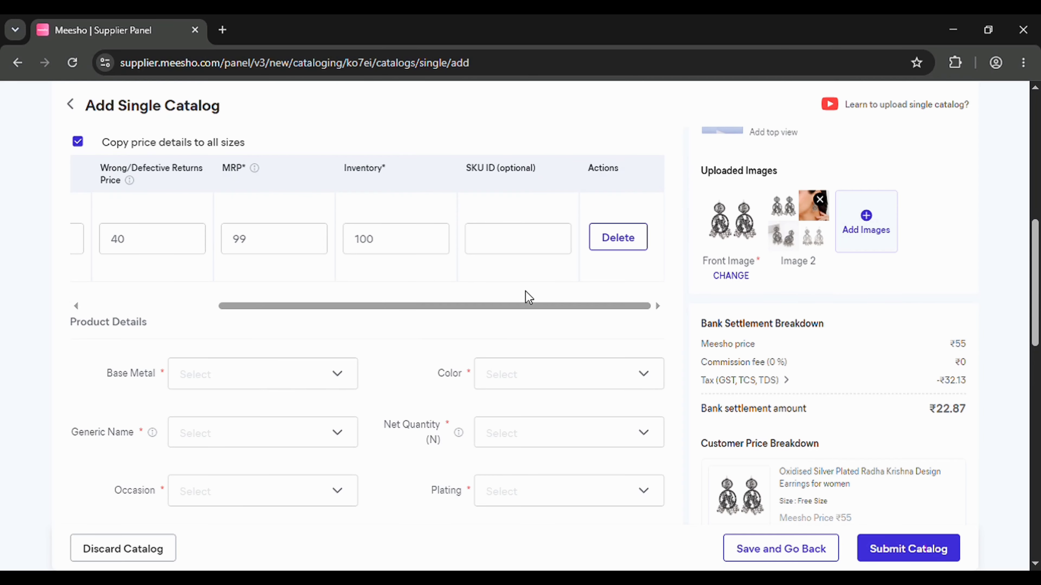
click(344, 381)
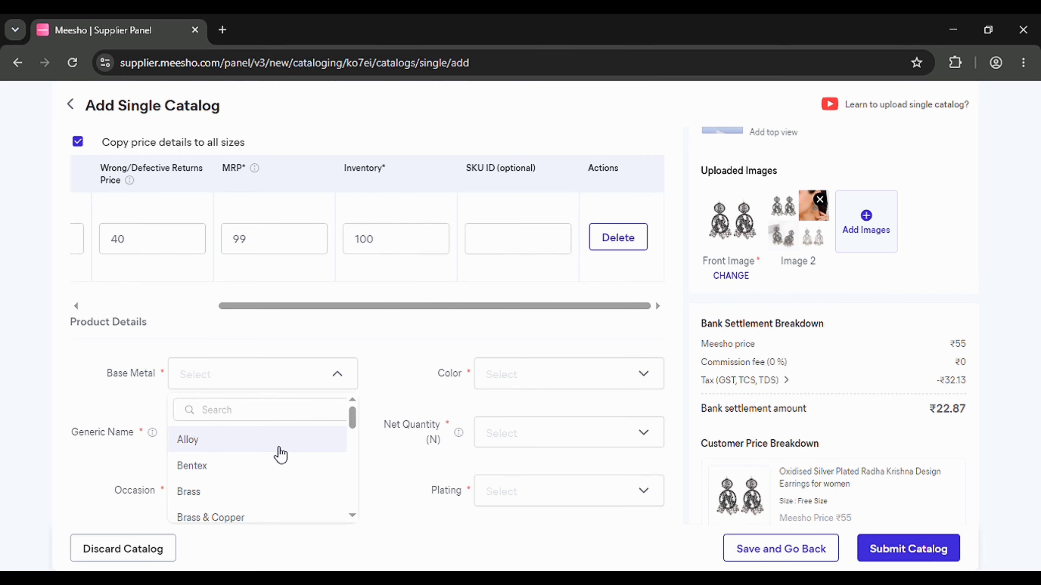
Set the product's color to Silver
click(521, 388)
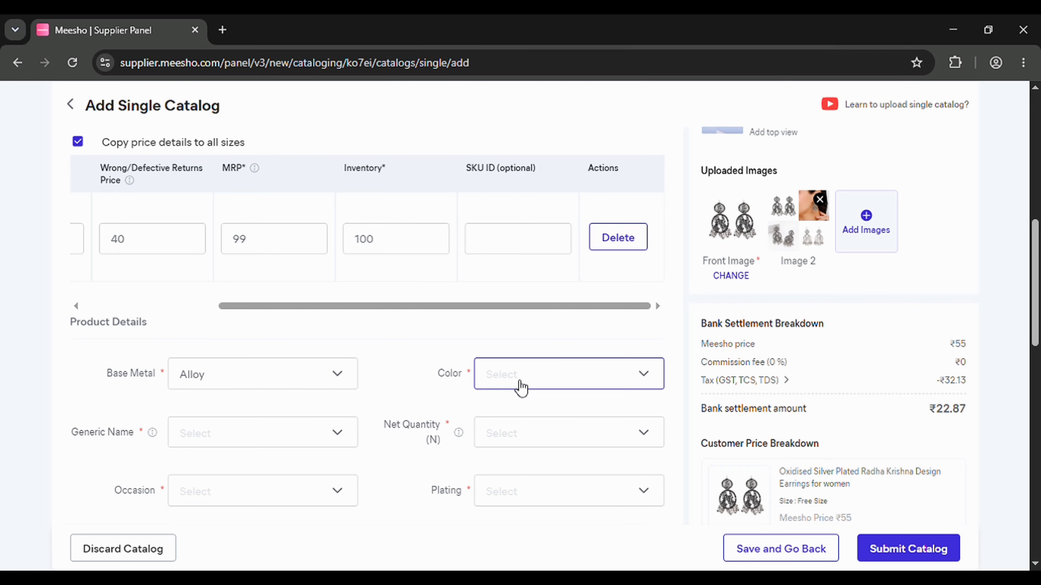
click(573, 374)
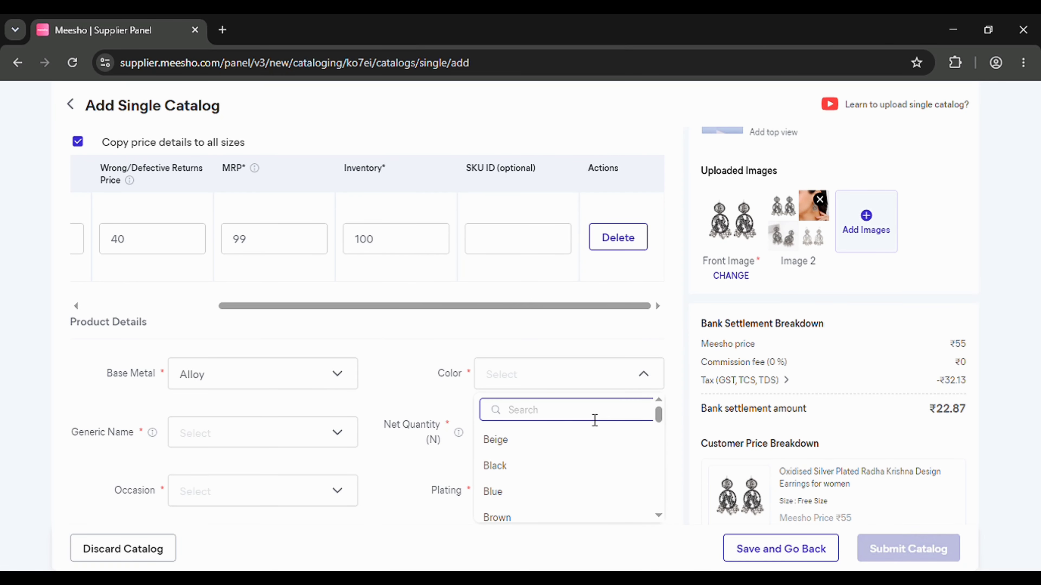
click(658, 418)
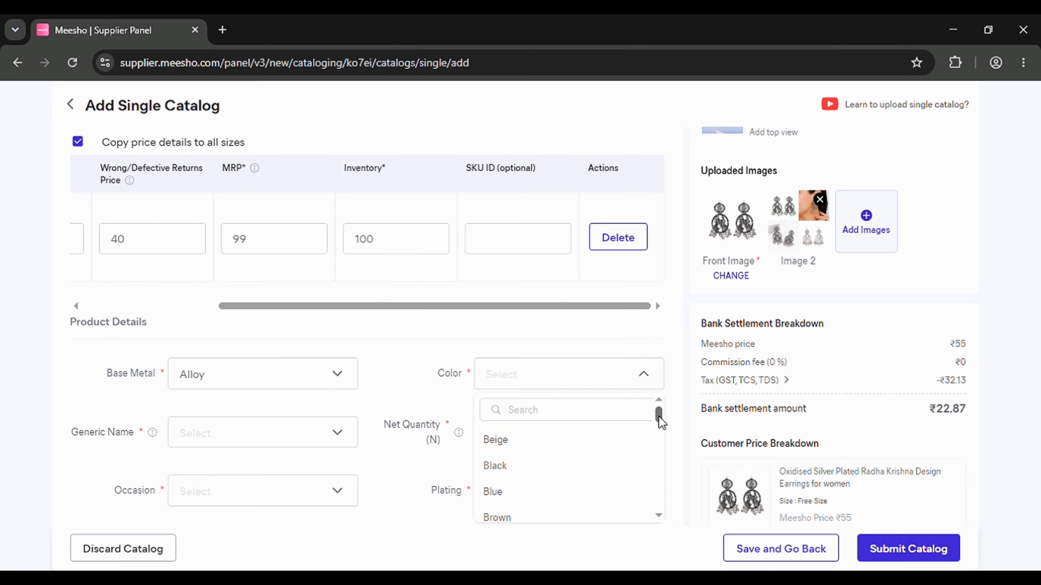
drag(658, 418, 661, 505)
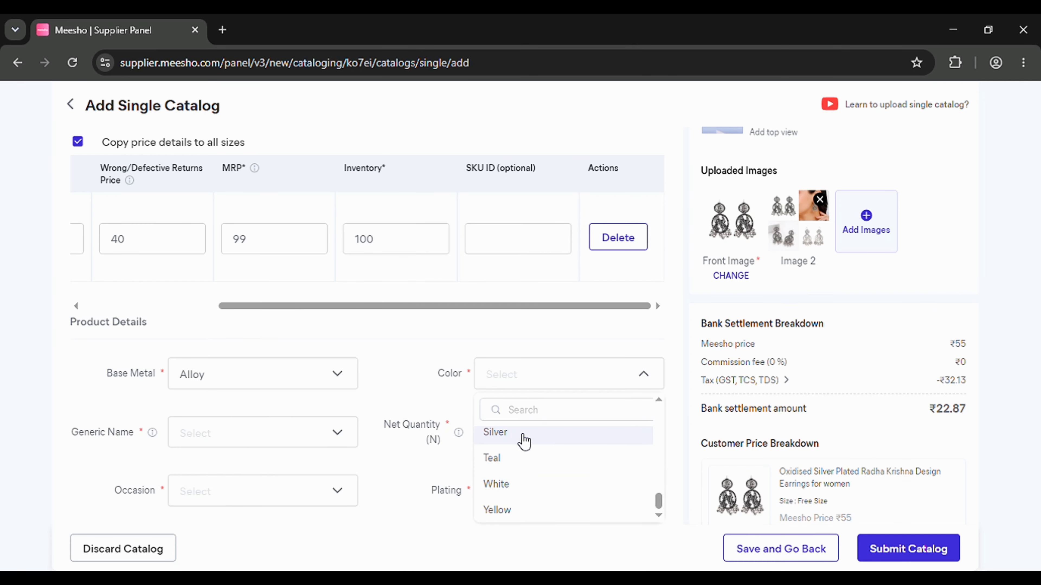
click(524, 442)
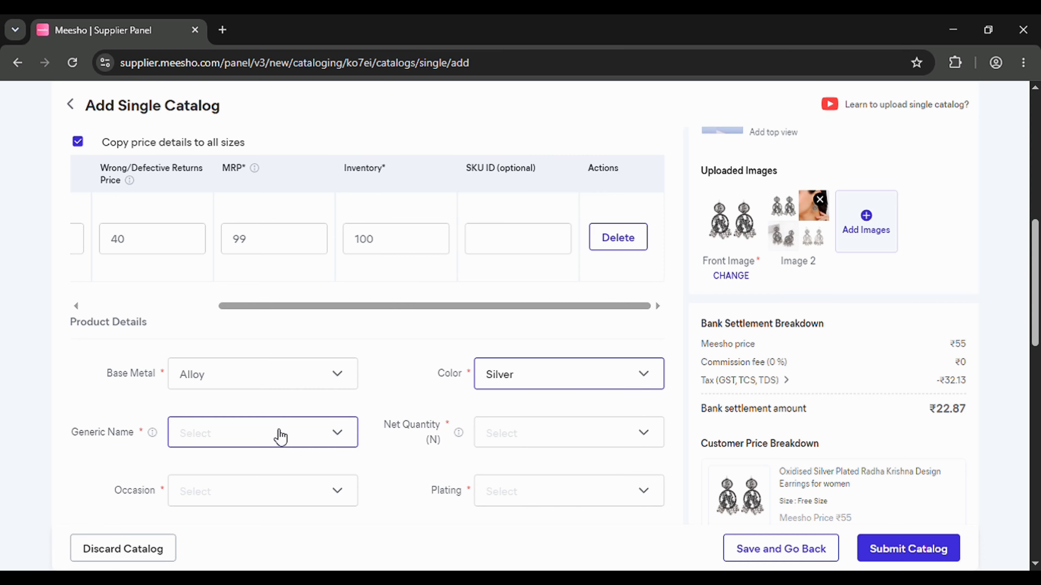
Set the generic name to Earrings & Studs and the net quantity to 1
click(296, 430)
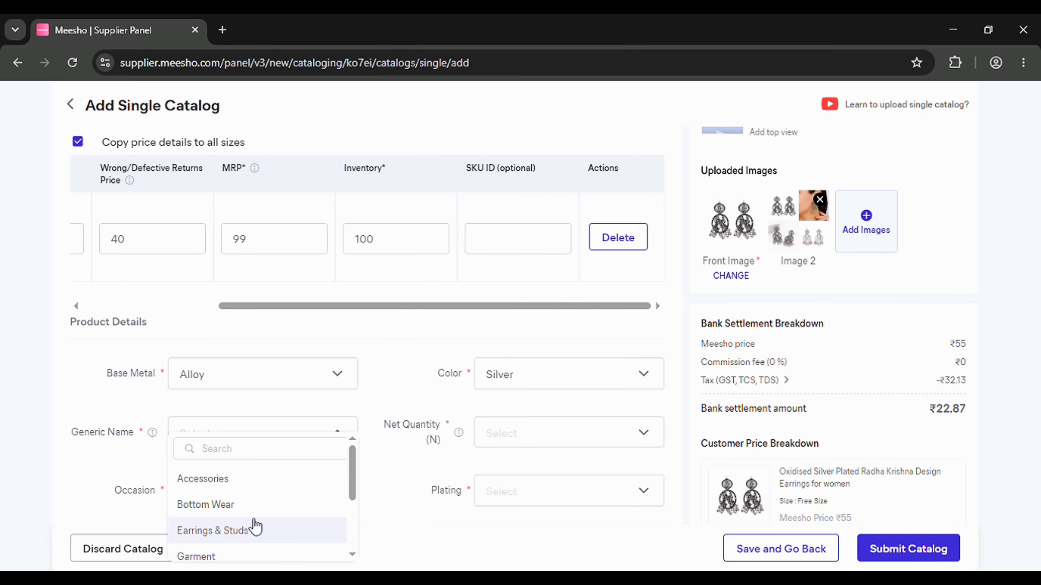
click(259, 536)
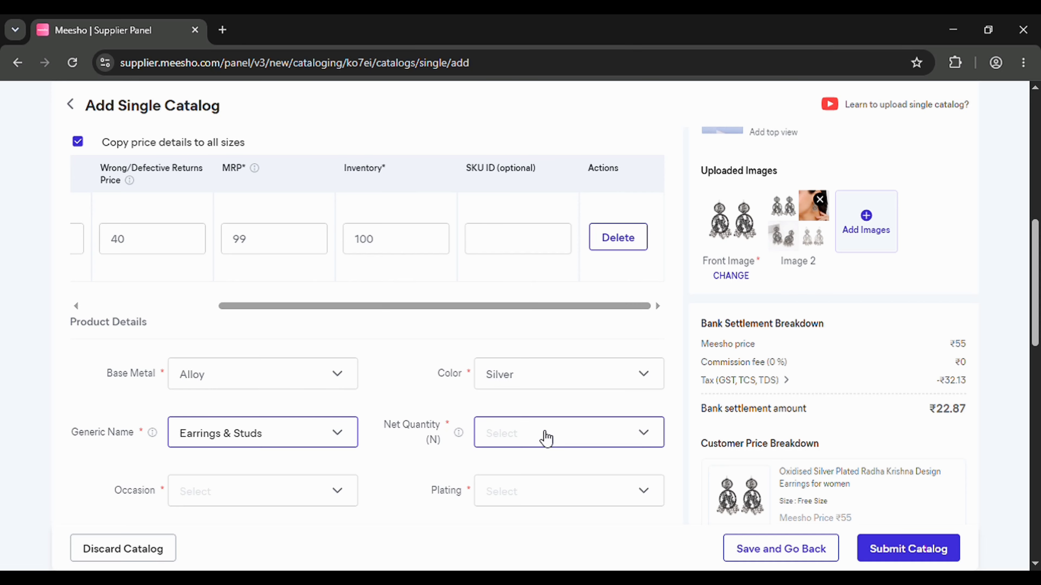
click(558, 437)
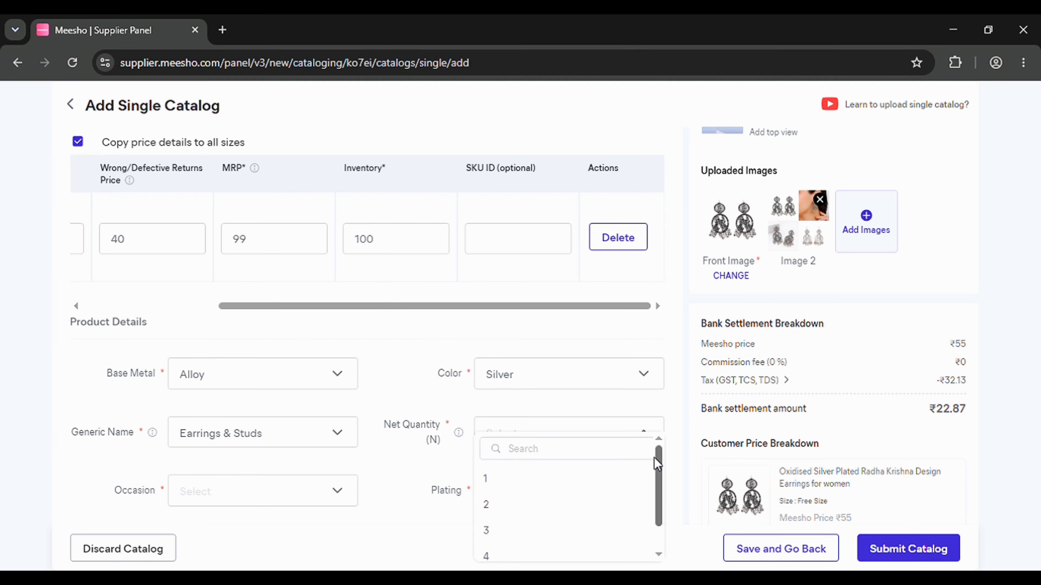
drag(657, 465, 658, 434)
click(518, 487)
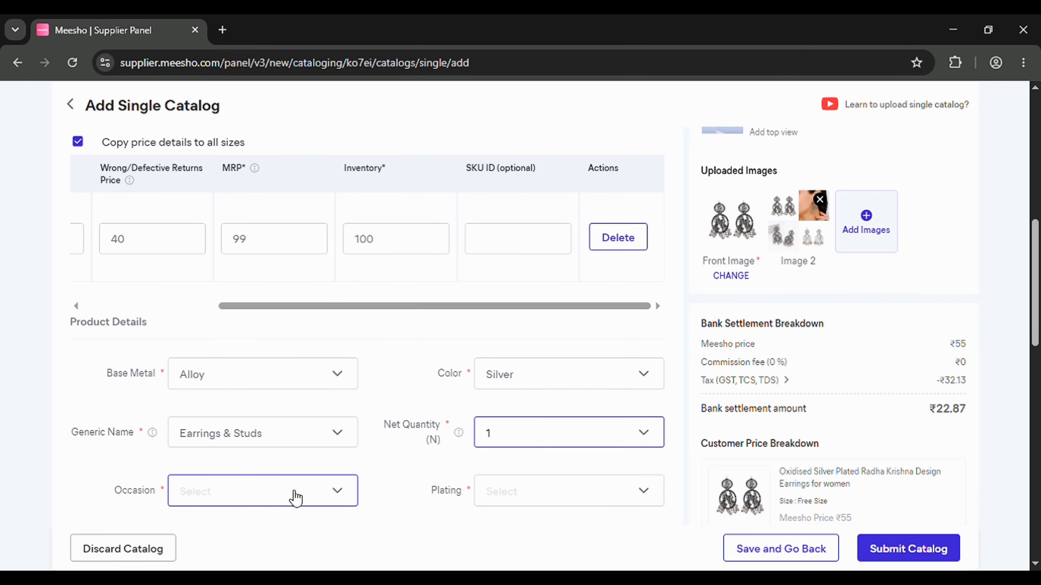
Set the product's occasion to Ethnic Casual
click(330, 499)
click(330, 500)
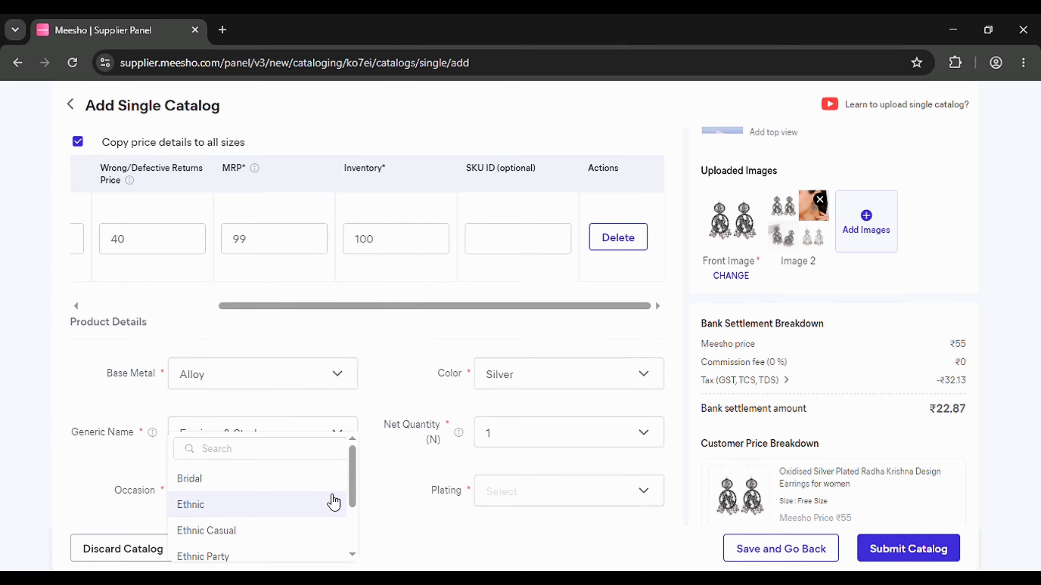
scroll(351, 501, down, 1)
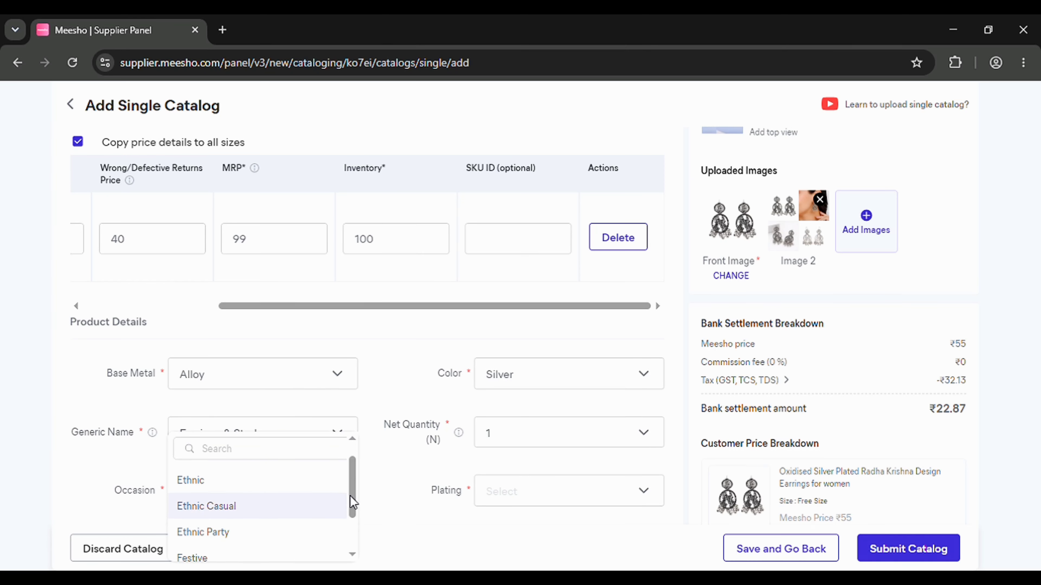
drag(351, 501, 356, 459)
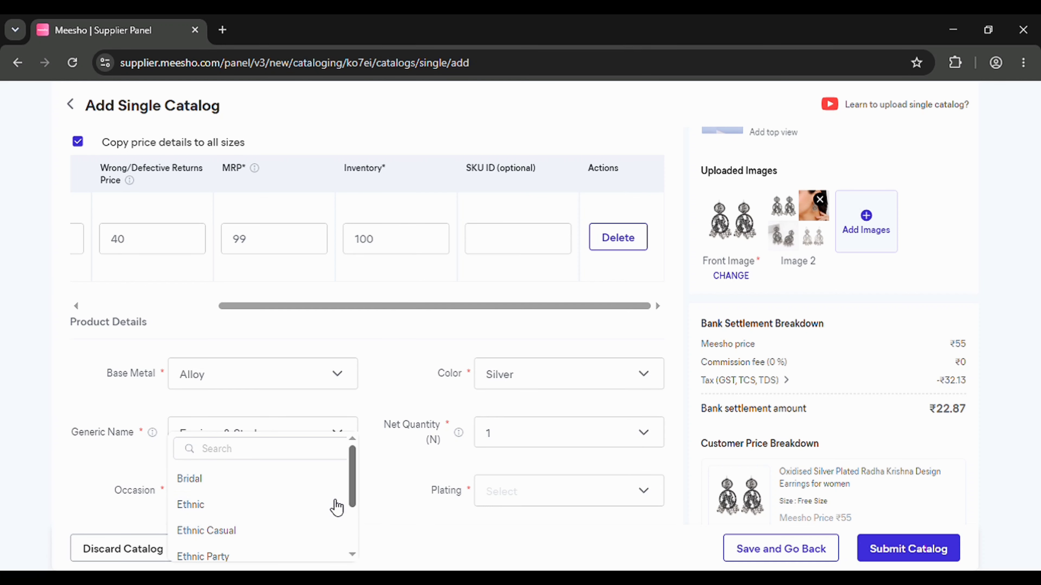
click(337, 508)
click(272, 532)
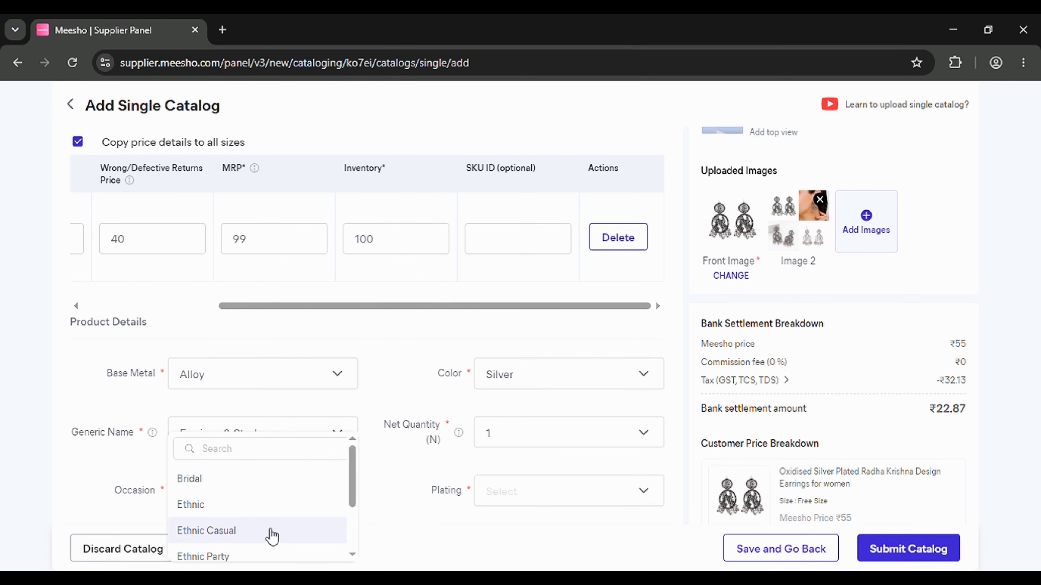
Set the product's plating to Oxidised Silver
click(650, 439)
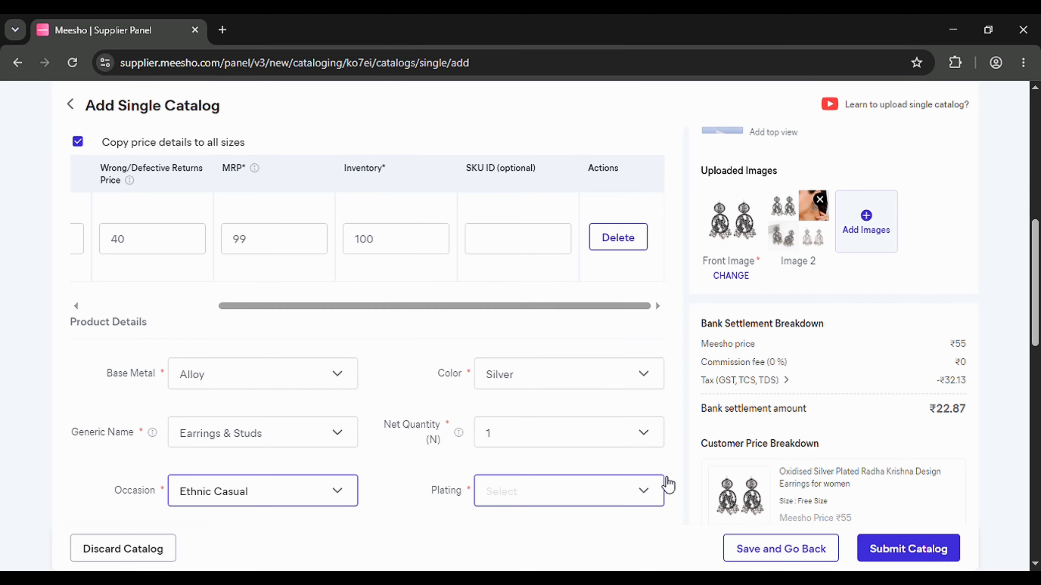
click(651, 492)
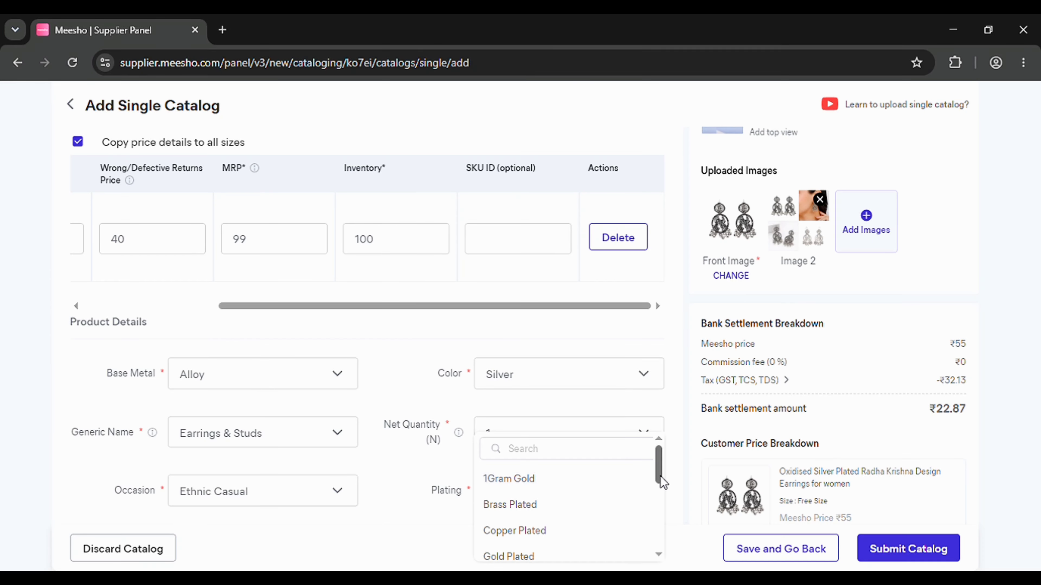
drag(659, 474, 660, 530)
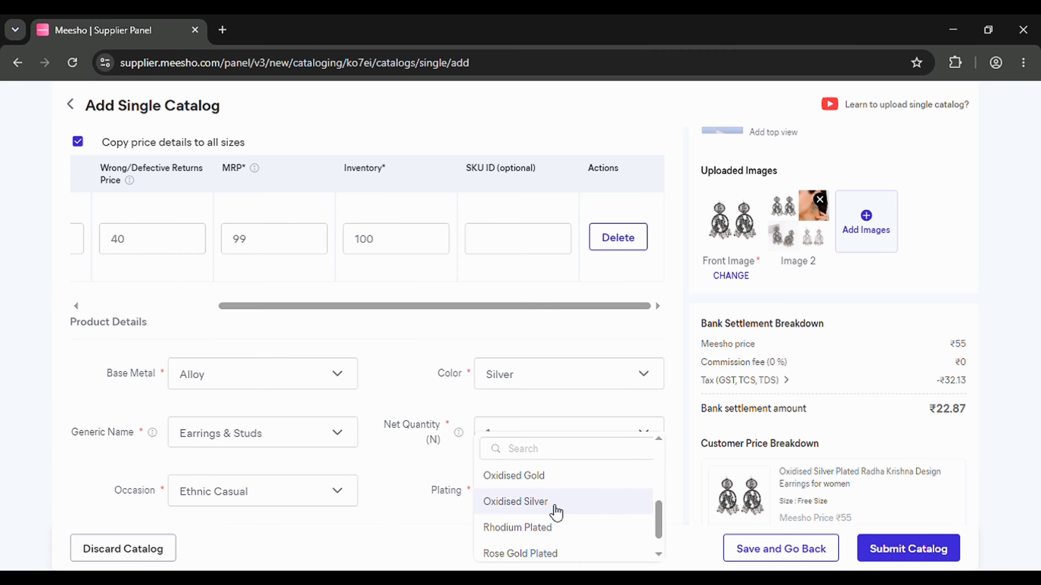
click(529, 508)
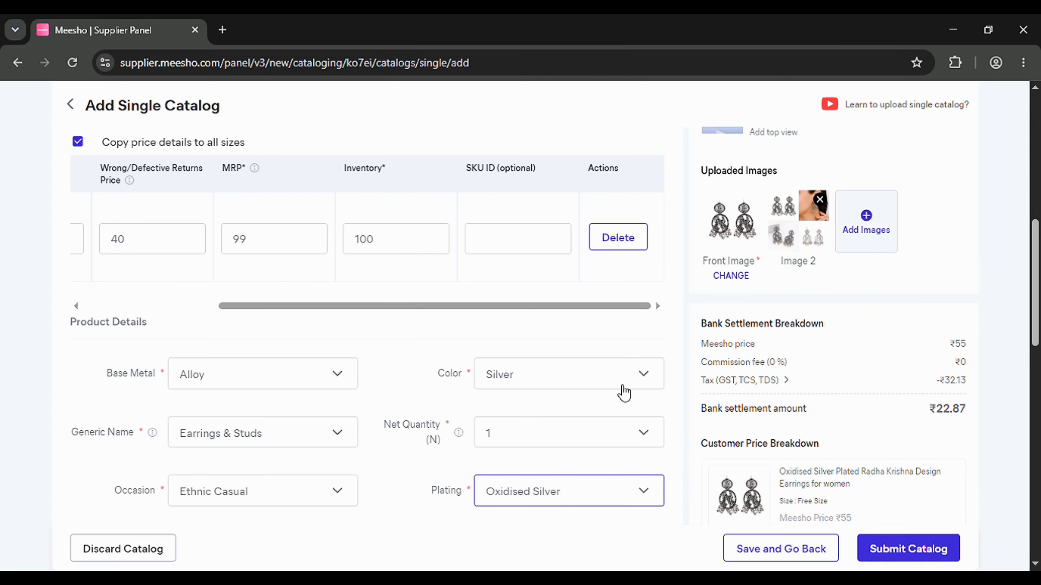
Set the product dimension unit to cm and the product height to 5
scroll(554, 325, down, 4)
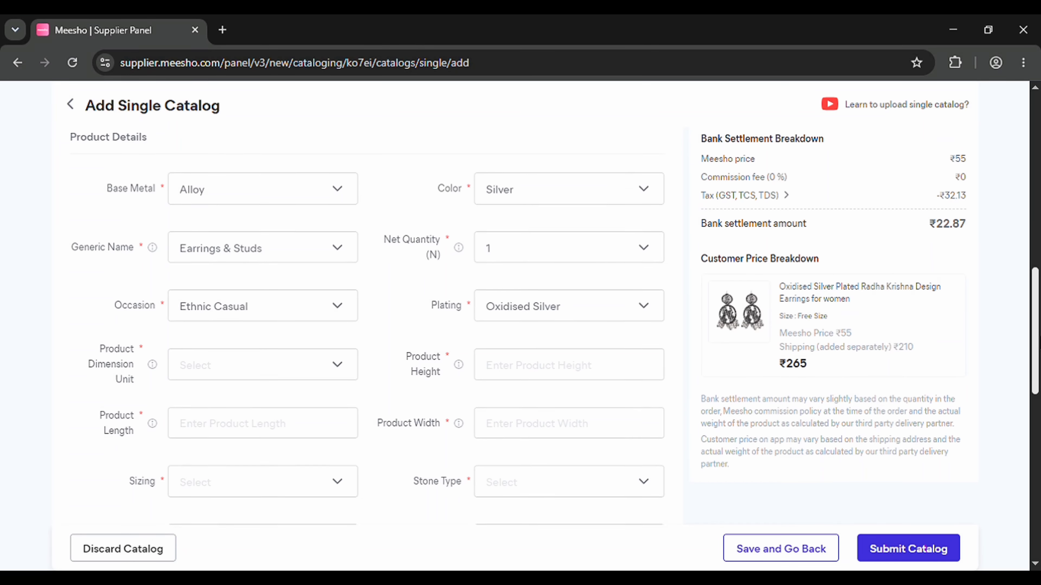
scroll(554, 327, down, 1)
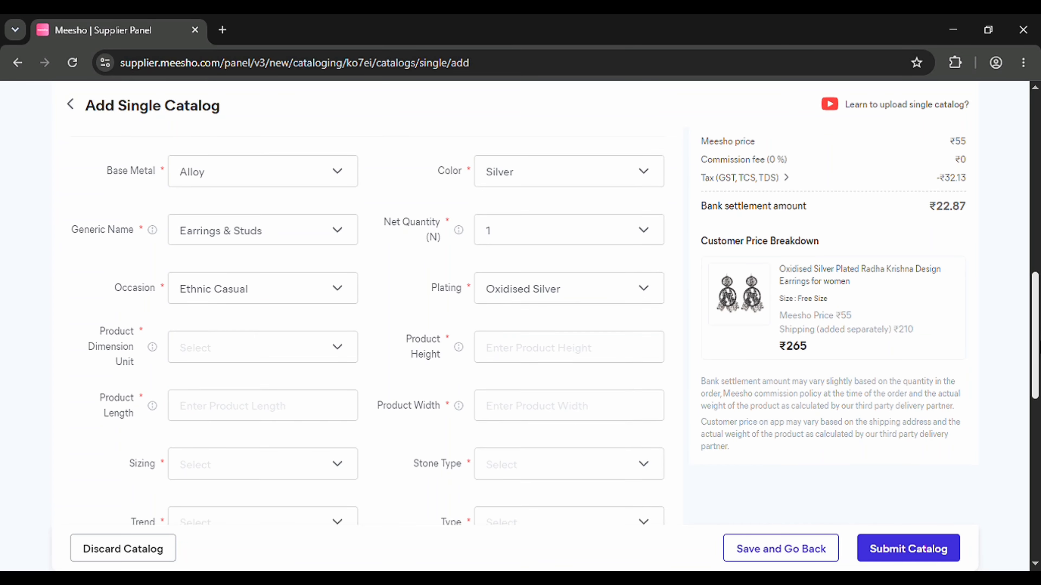
click(347, 351)
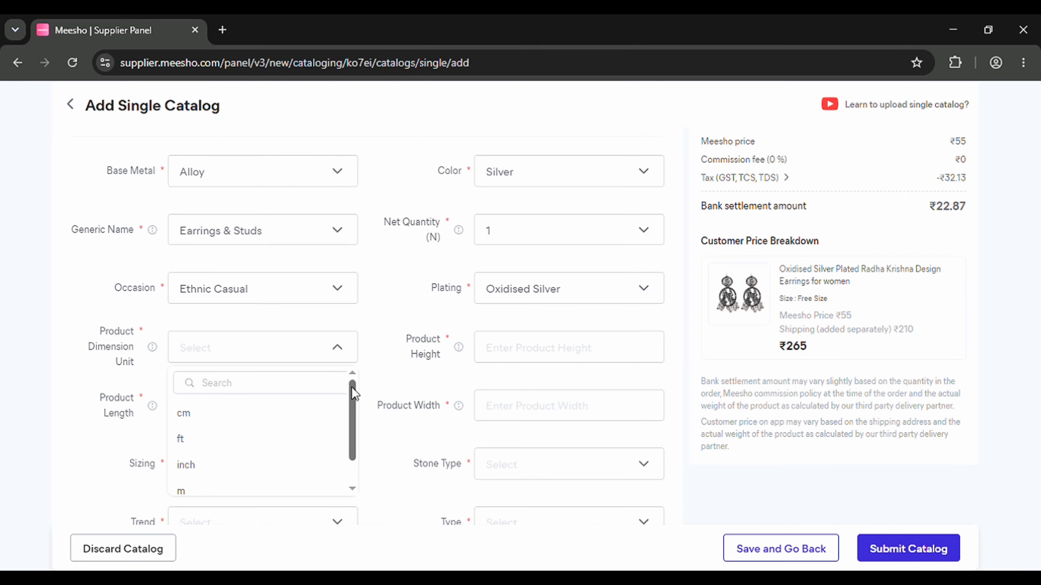
mouse_move(353, 390)
mouse_down()
mouse_move(354, 429)
mouse_move(349, 380)
mouse_up()
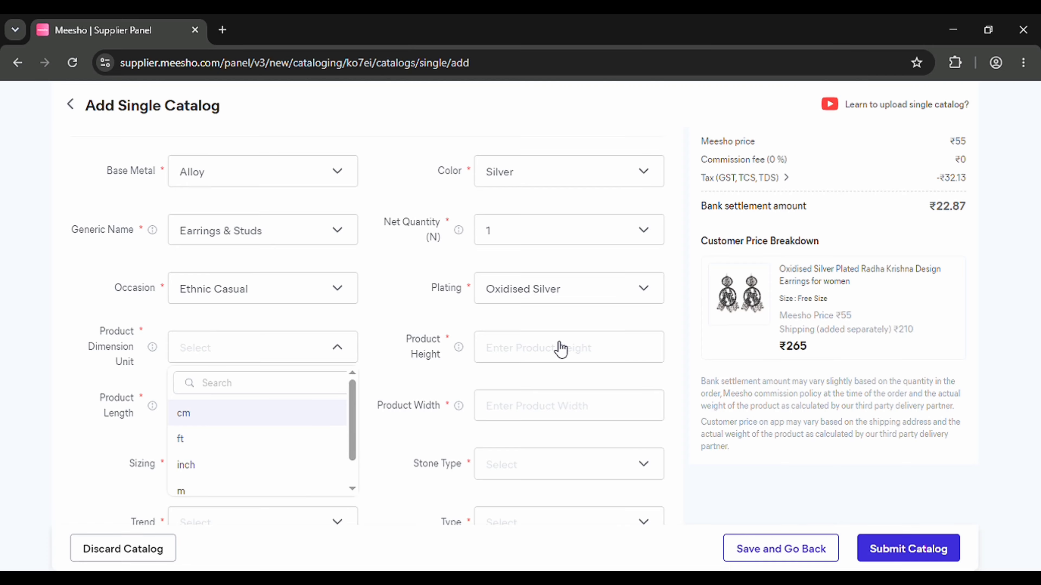
click(575, 358)
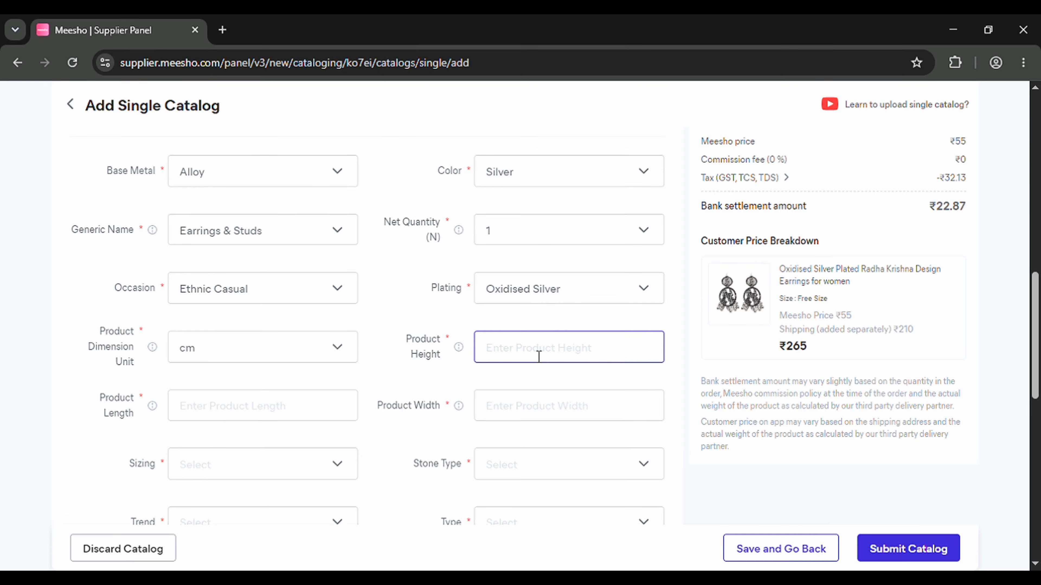
click(457, 351)
click(510, 360)
text(3)
key(BackSpace)
text(5)
Set the product length to 5 and the product width to 4
click(282, 408)
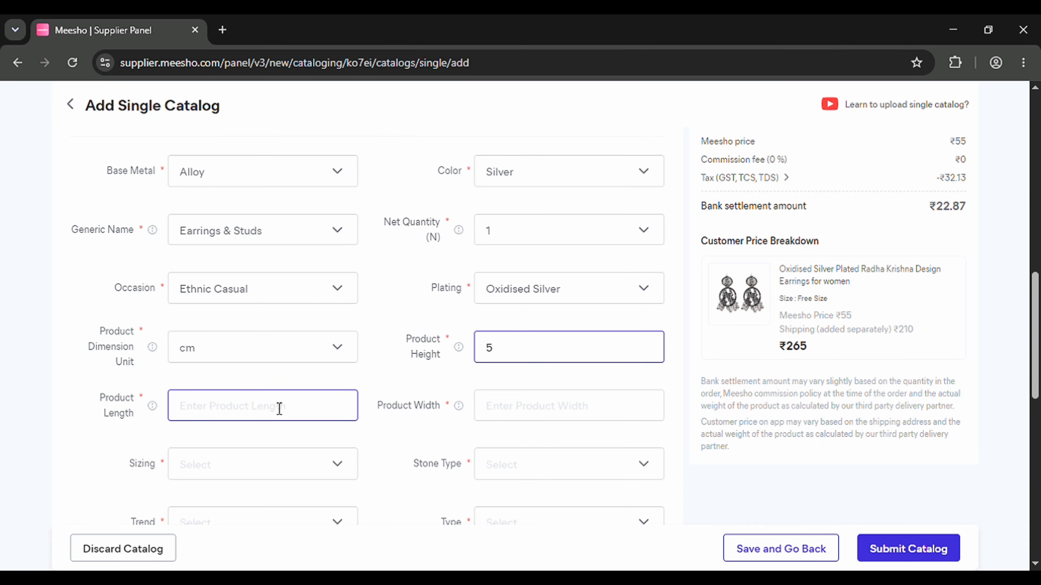
click(279, 408)
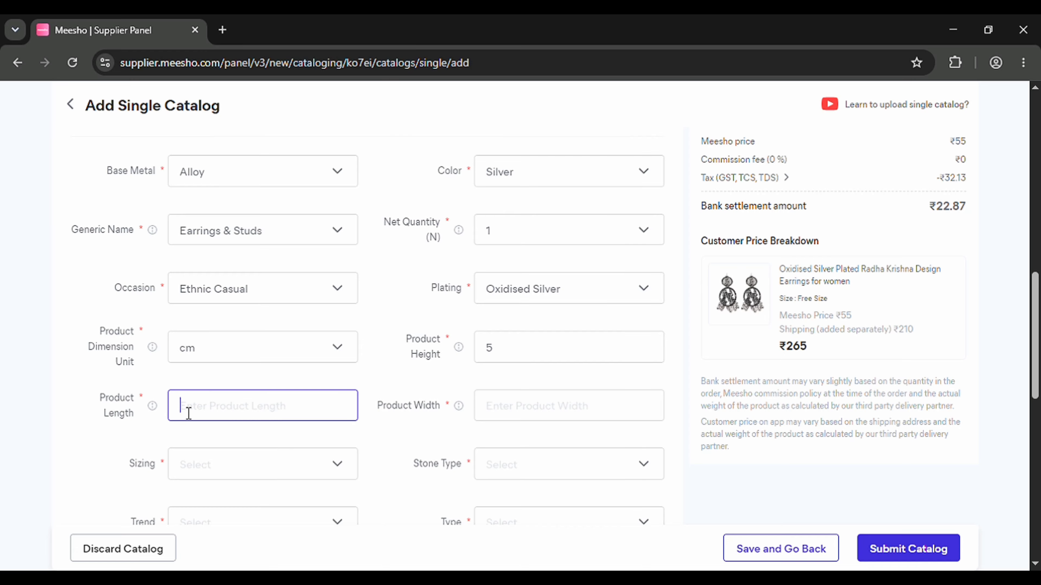
text(5)
click(541, 405)
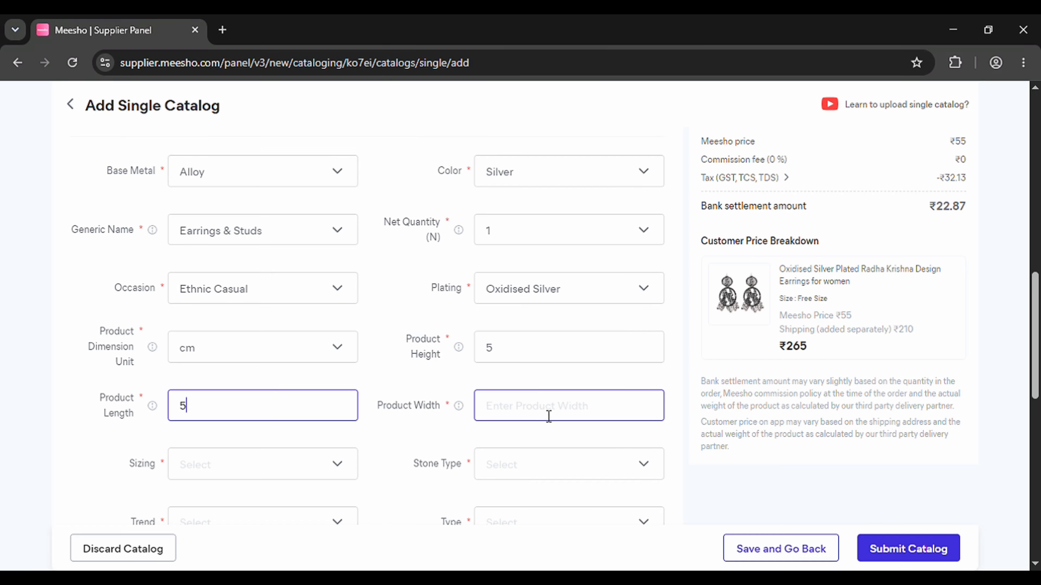
click(548, 416)
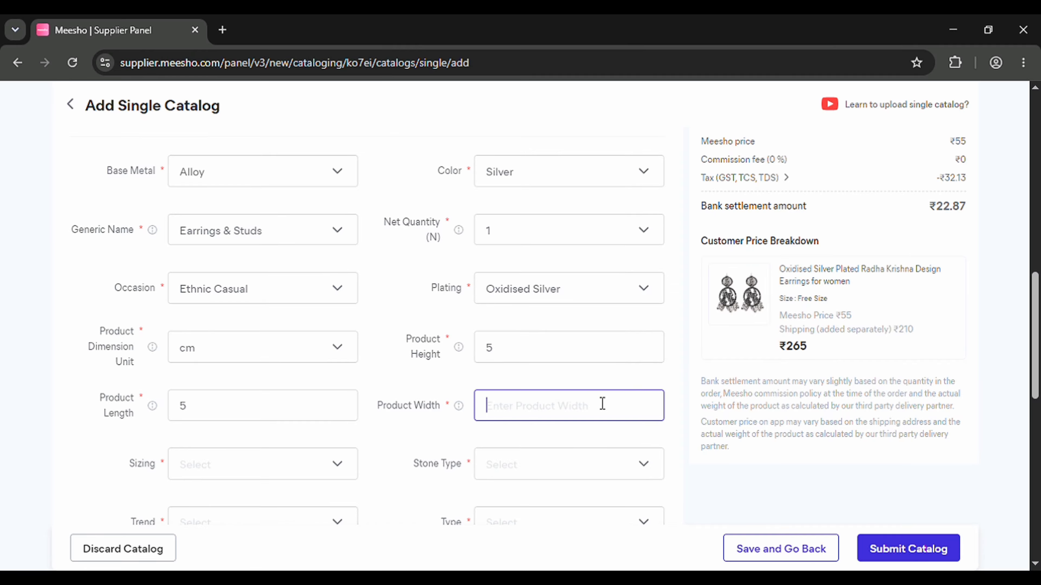
text(4)
Set the product's sizing to Non-Adjustable and its stone type to No Stone
click(328, 462)
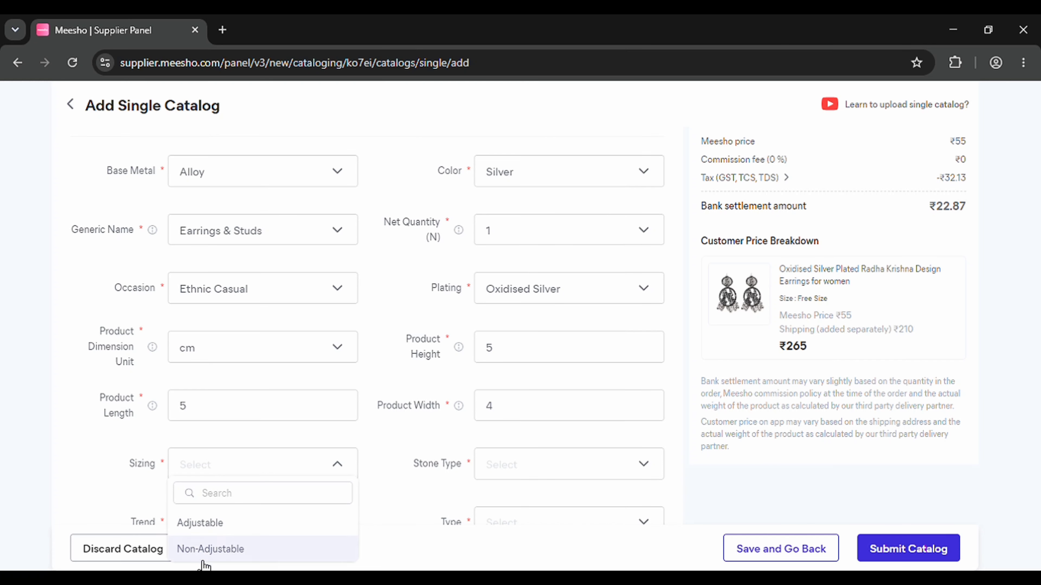
click(225, 556)
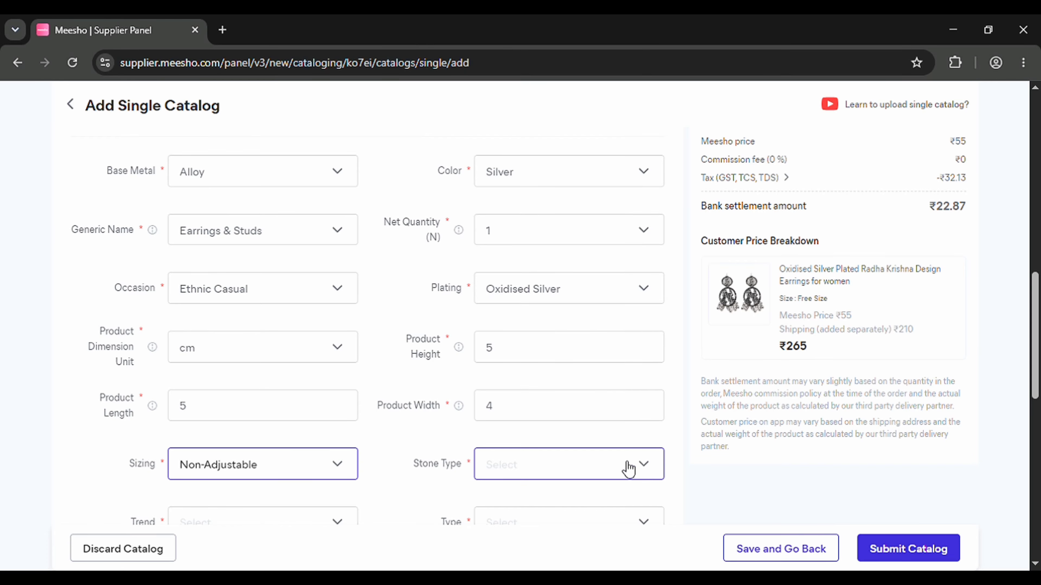
click(533, 473)
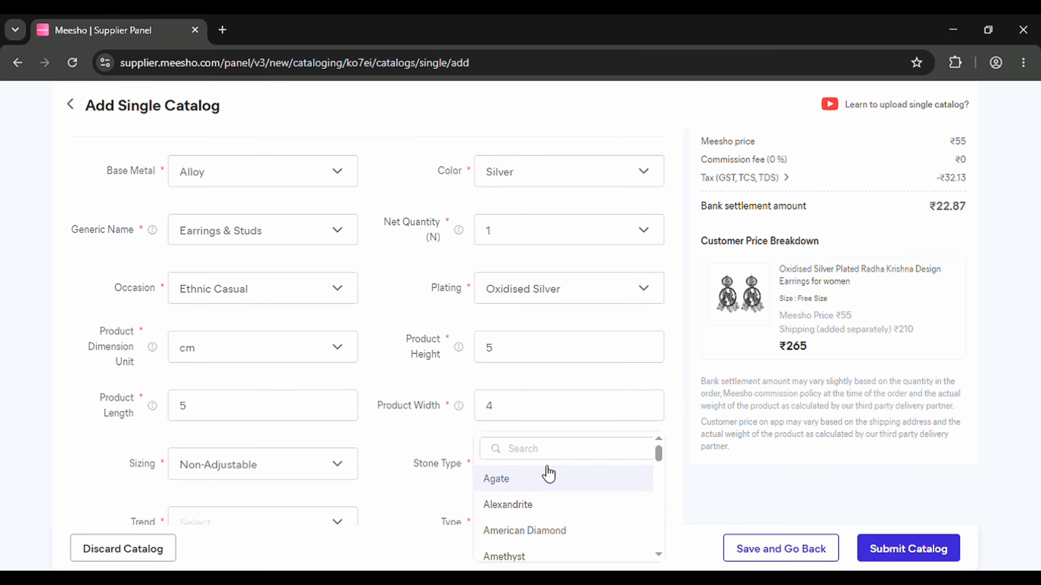
drag(659, 459, 659, 504)
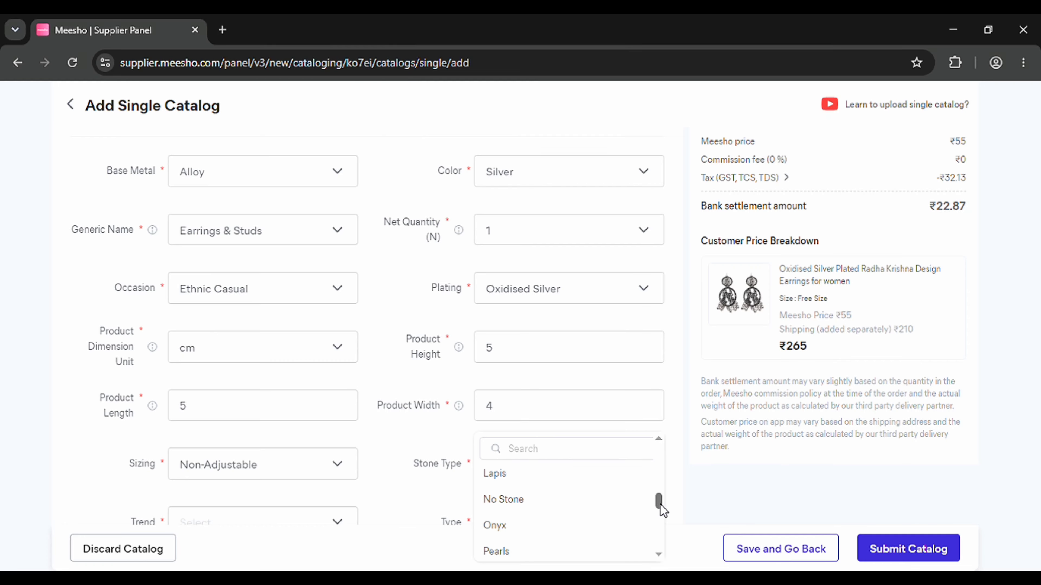
click(535, 503)
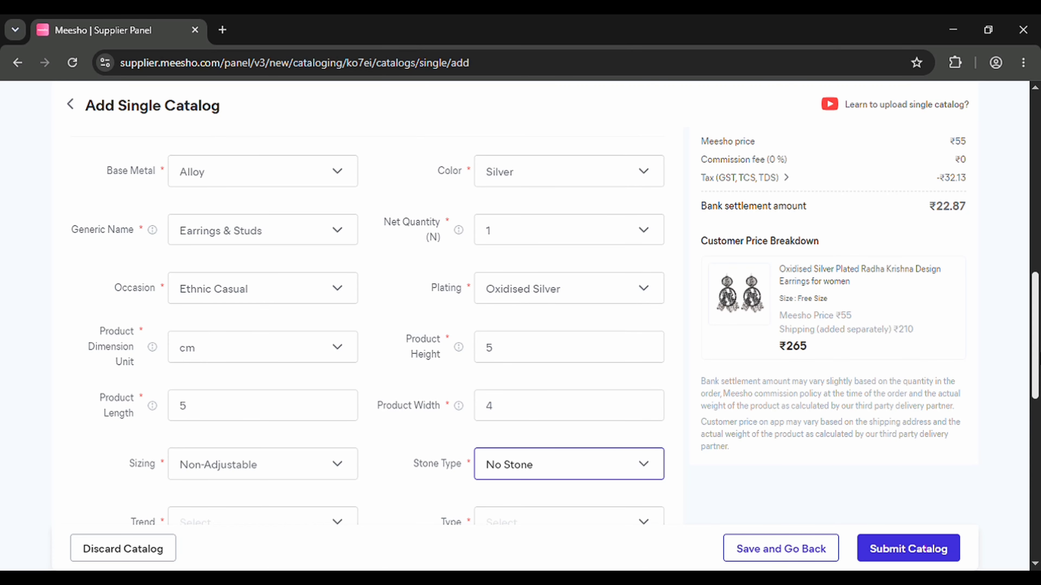
Set the product's trend to Hand-crafted
scroll(763, 459, down, 1)
scroll(567, 370, down, 3)
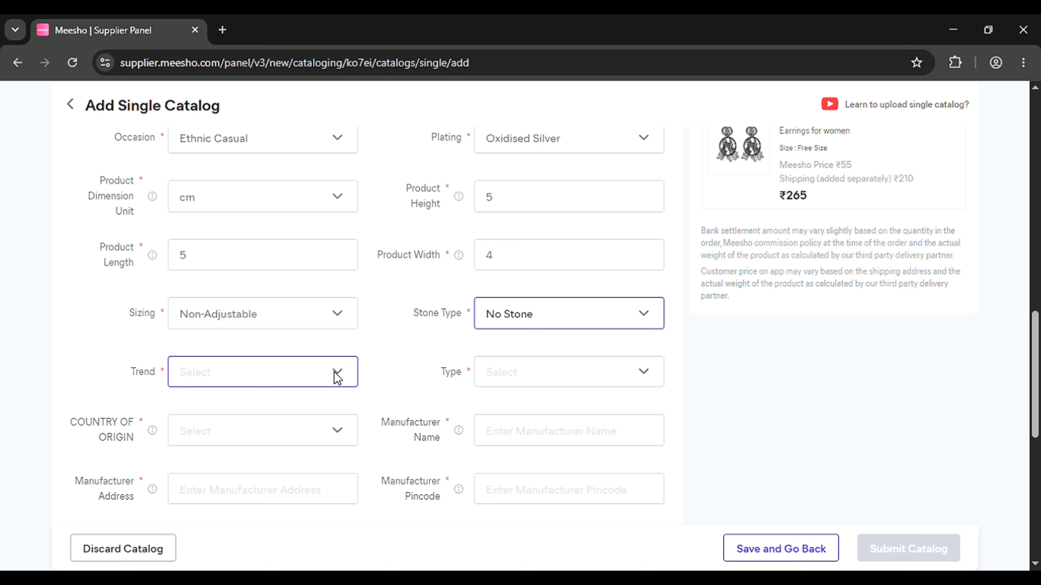
click(336, 375)
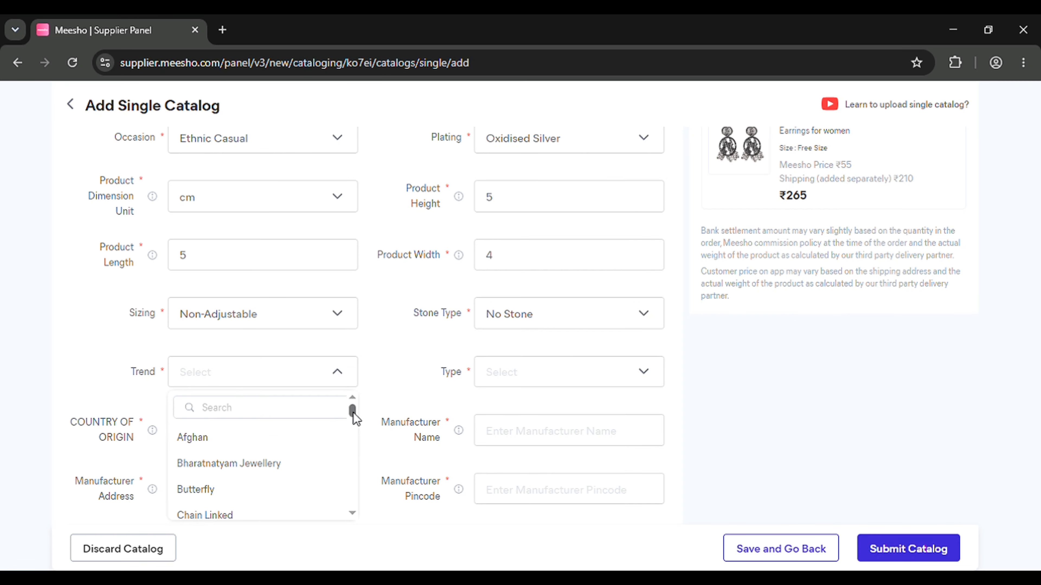
drag(352, 412, 353, 443)
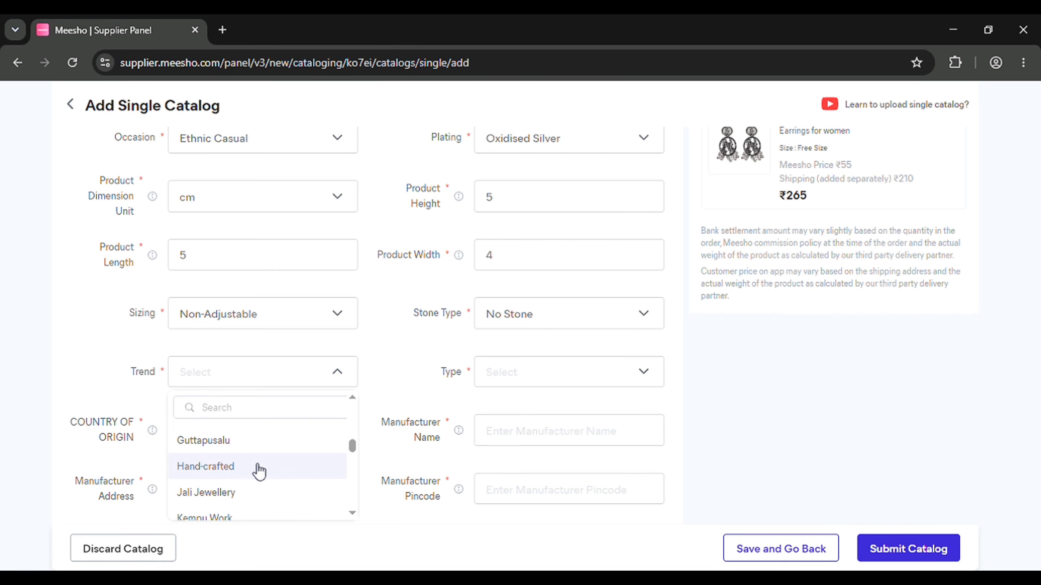
click(507, 439)
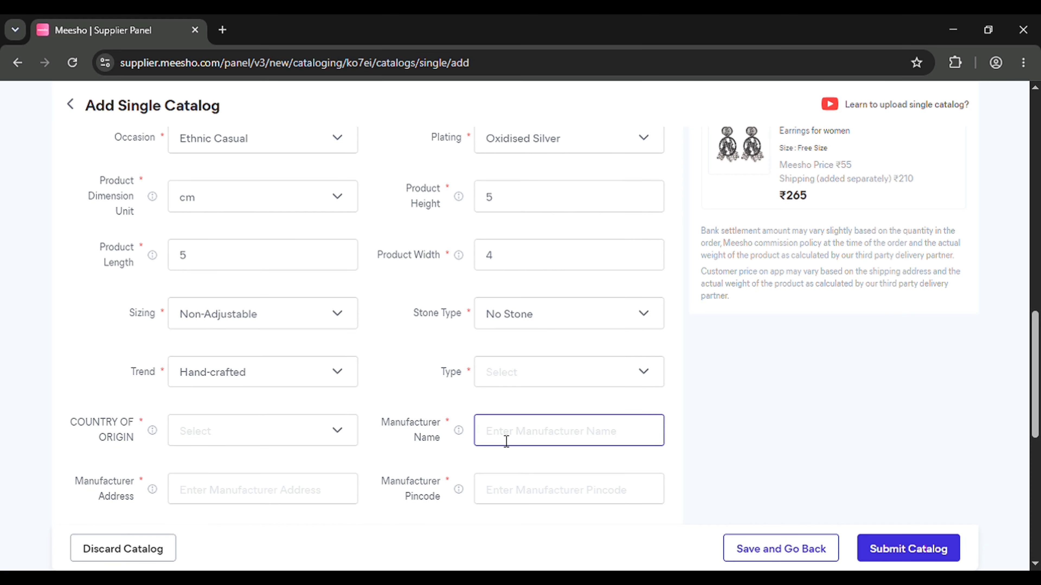
Set the earring type to Jhumkhas
click(571, 383)
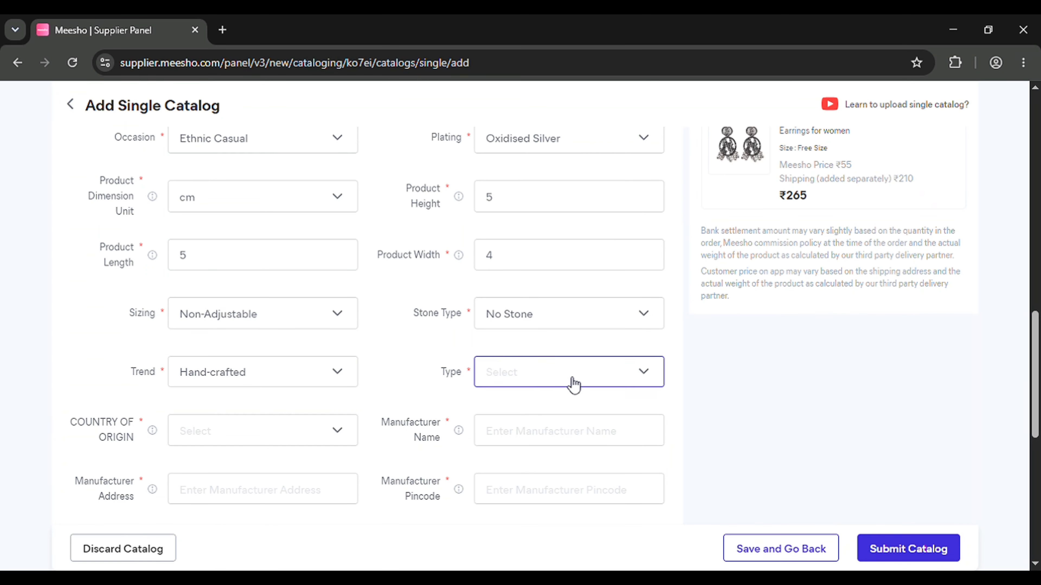
click(594, 363)
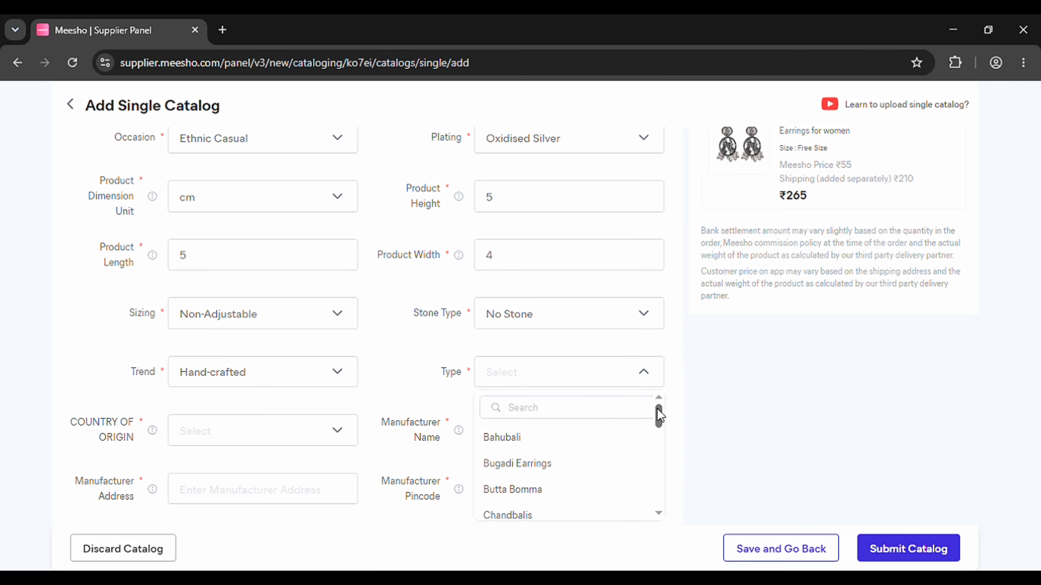
drag(660, 415, 658, 474)
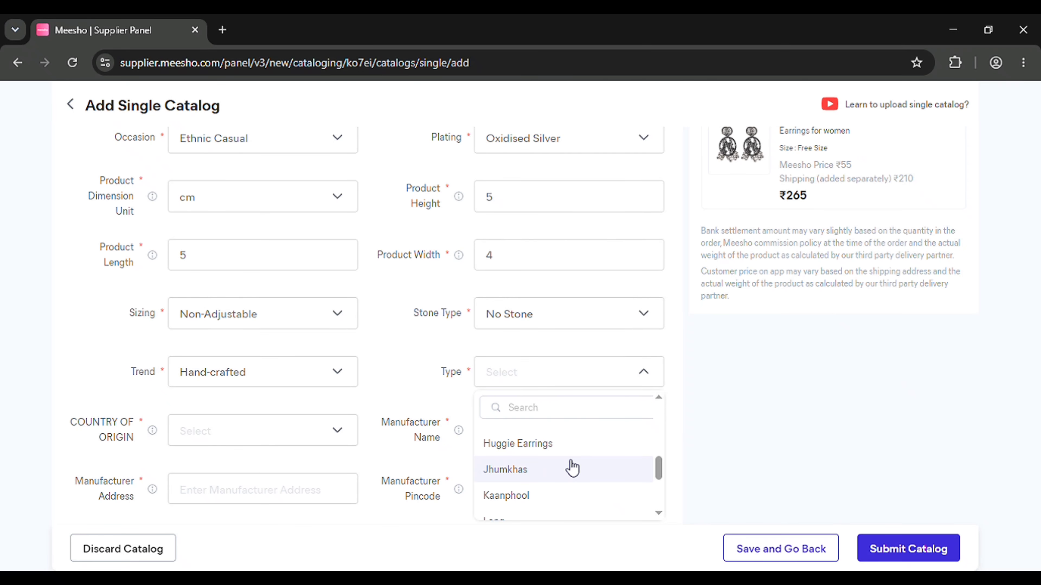
click(574, 474)
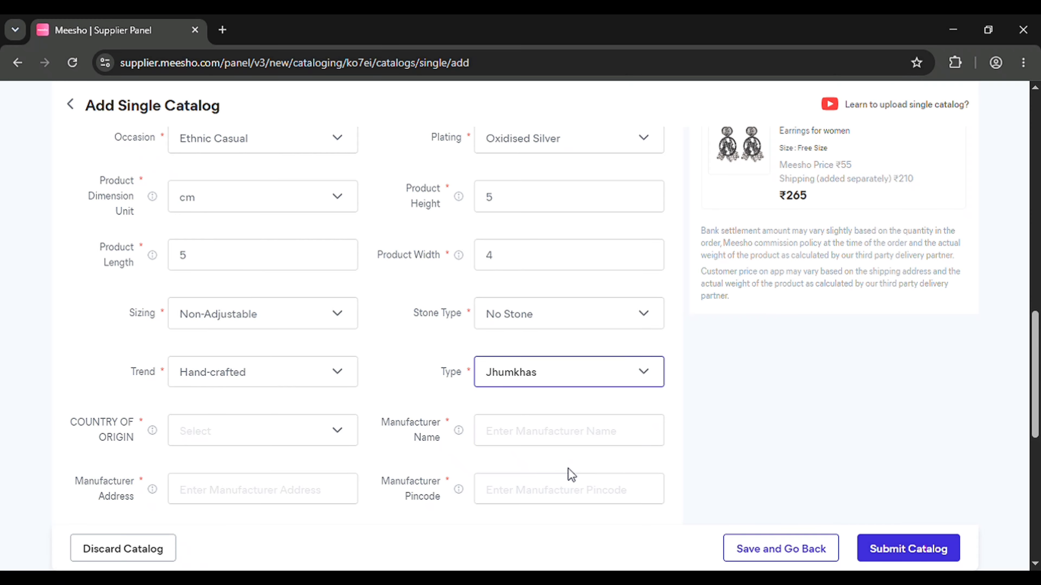
Set the product's country of origin to India
click(344, 432)
click(343, 431)
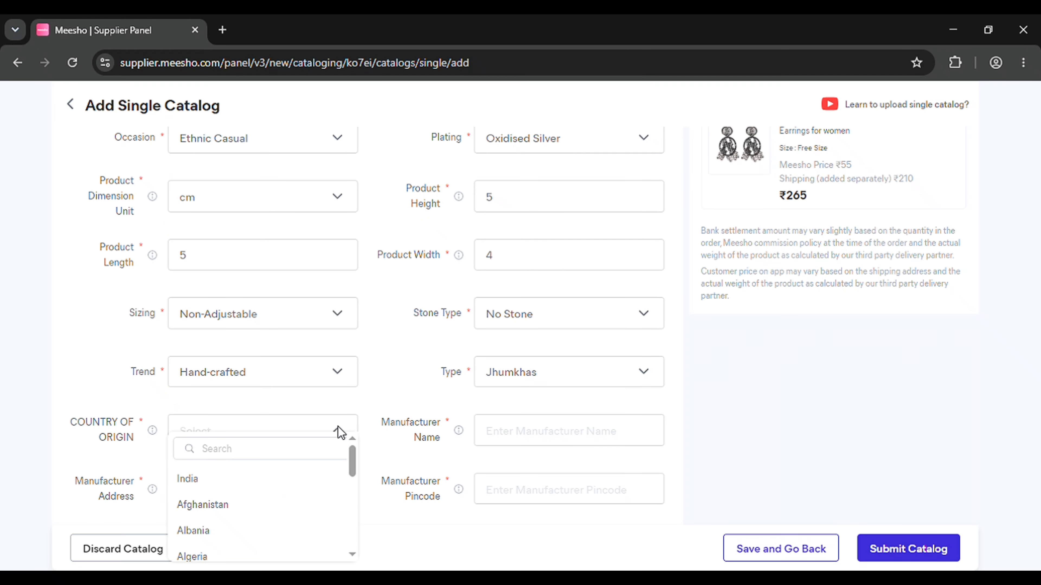
click(273, 487)
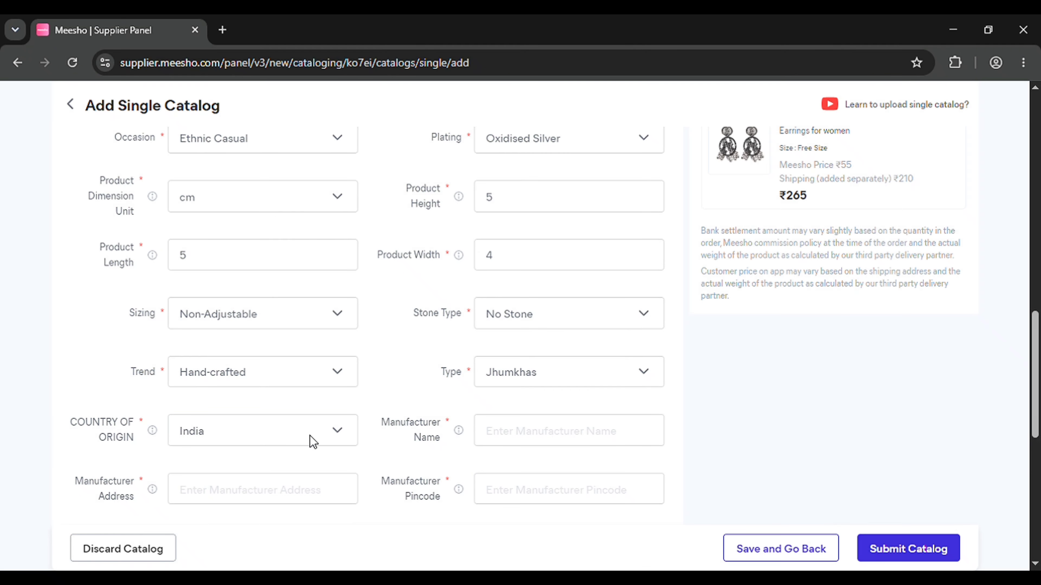
Fill in the manufacturer's name, address and pincode
click(526, 433)
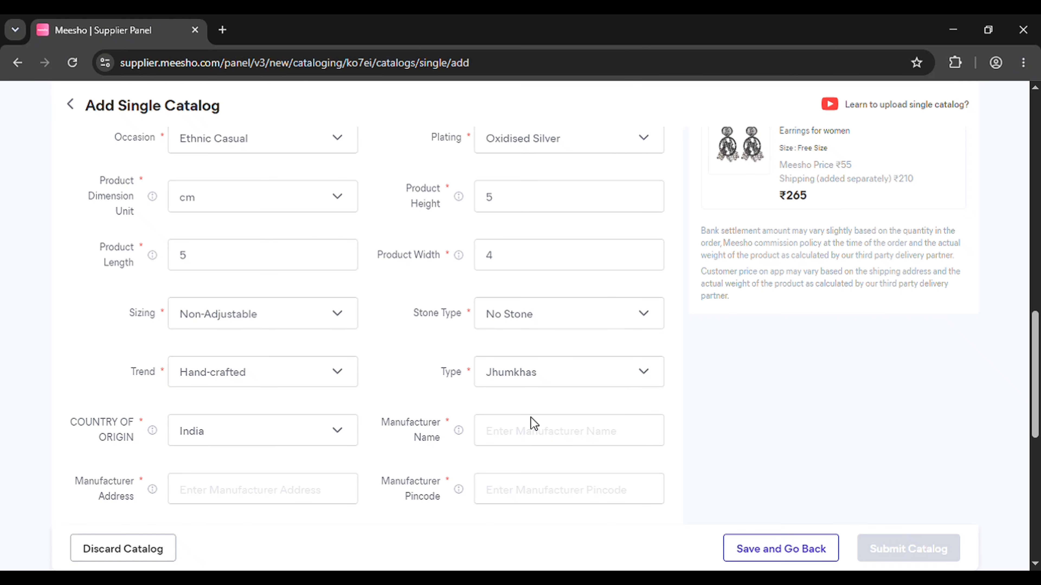
click(546, 438)
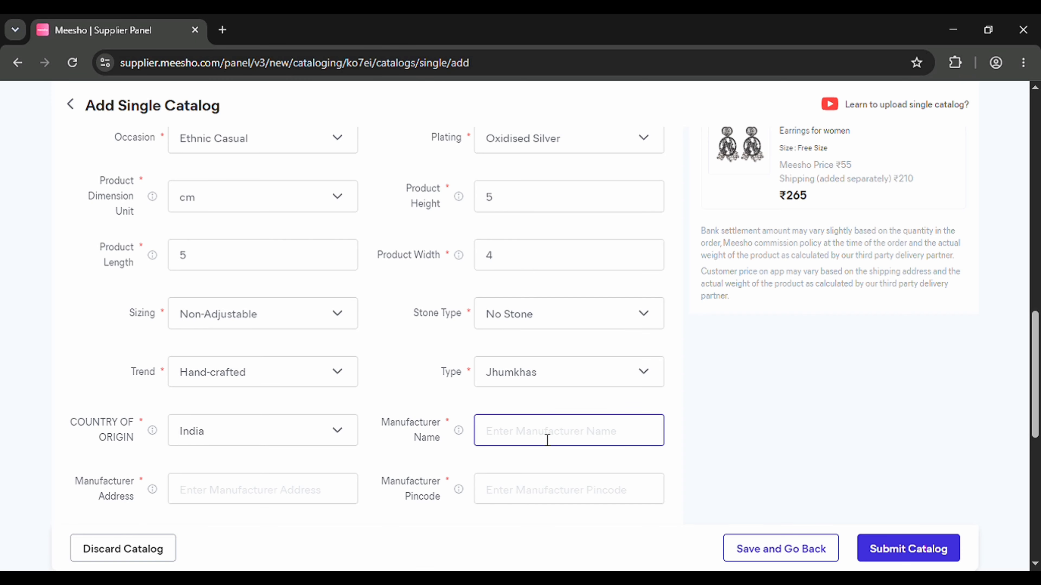
text(suresh)
click(317, 487)
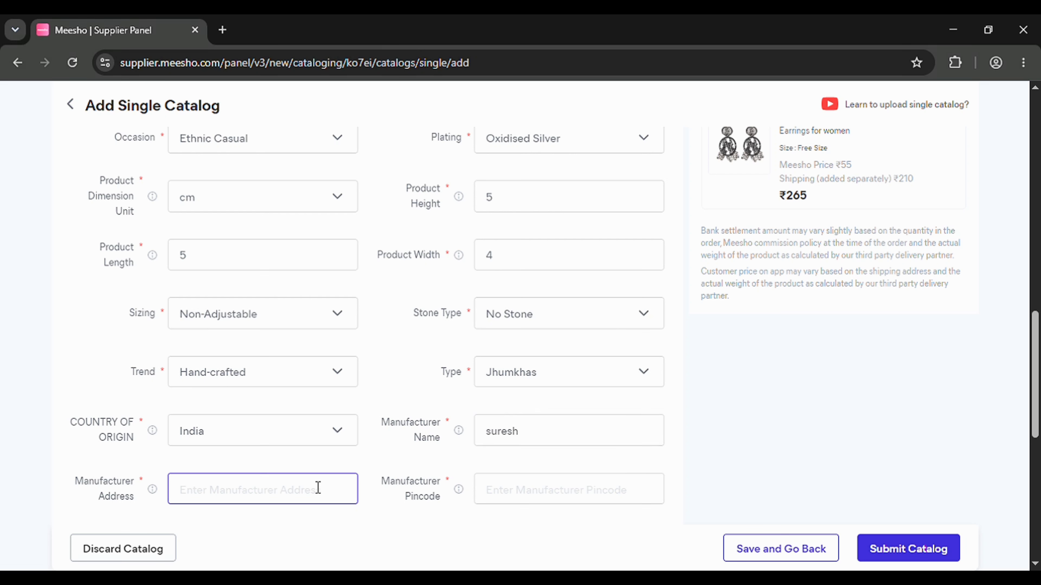
text(tirupur)
click(527, 496)
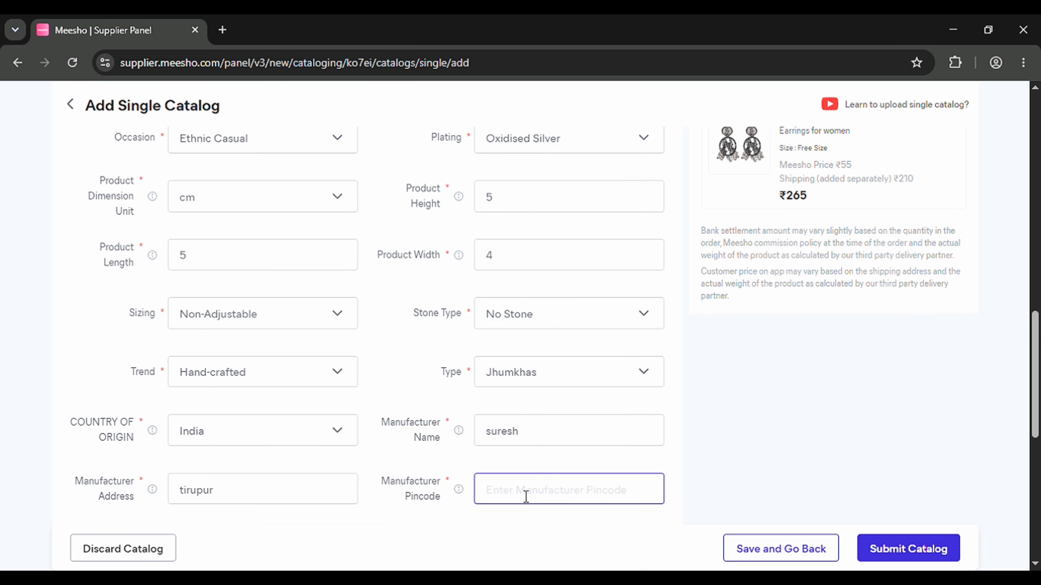
text(641607)
Set the packer details to be the same as the manufacturer details
scroll(901, 379, down, 4)
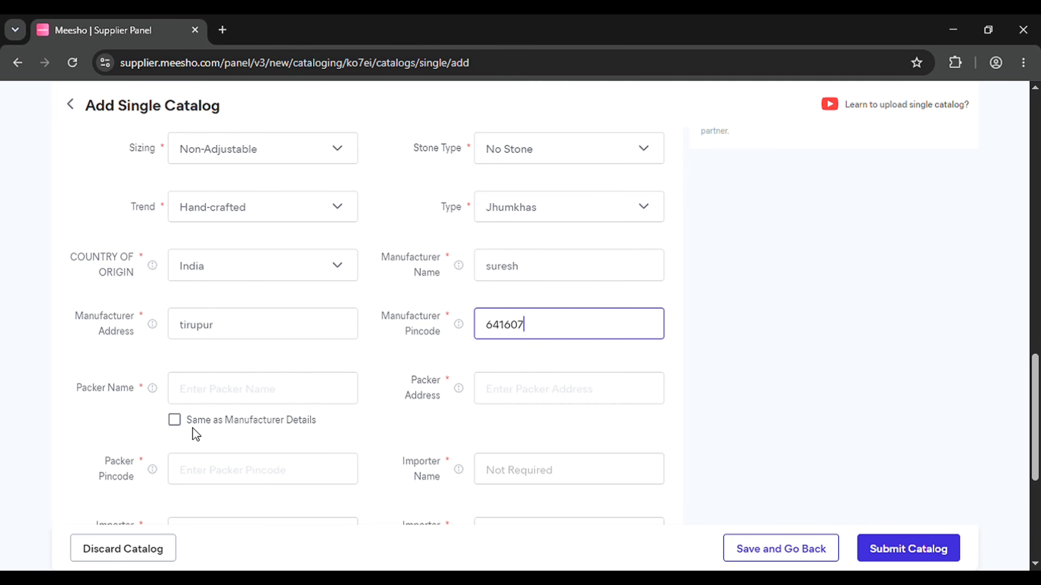
click(177, 422)
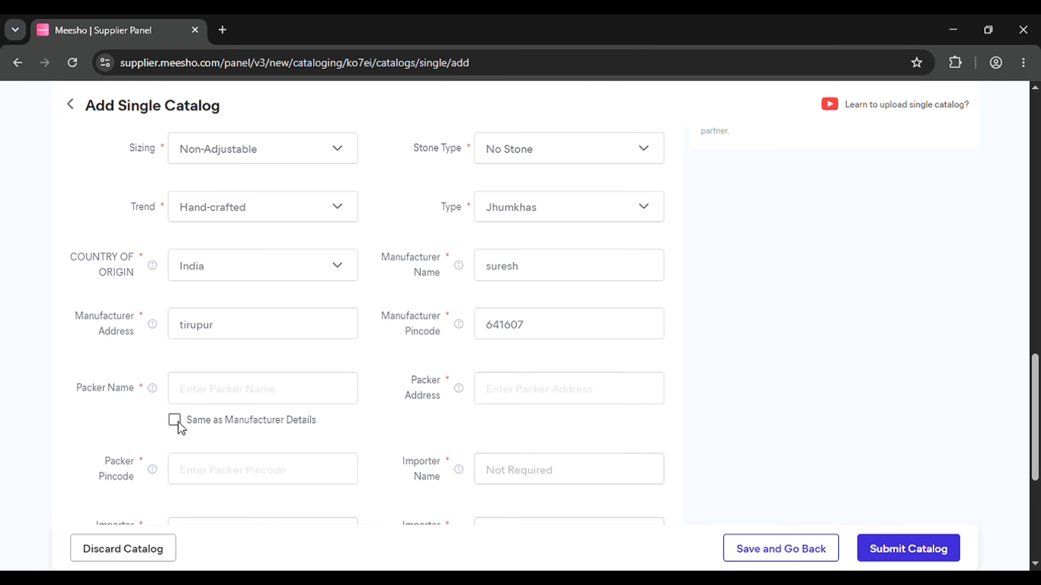
click(213, 387)
click(184, 410)
click(175, 419)
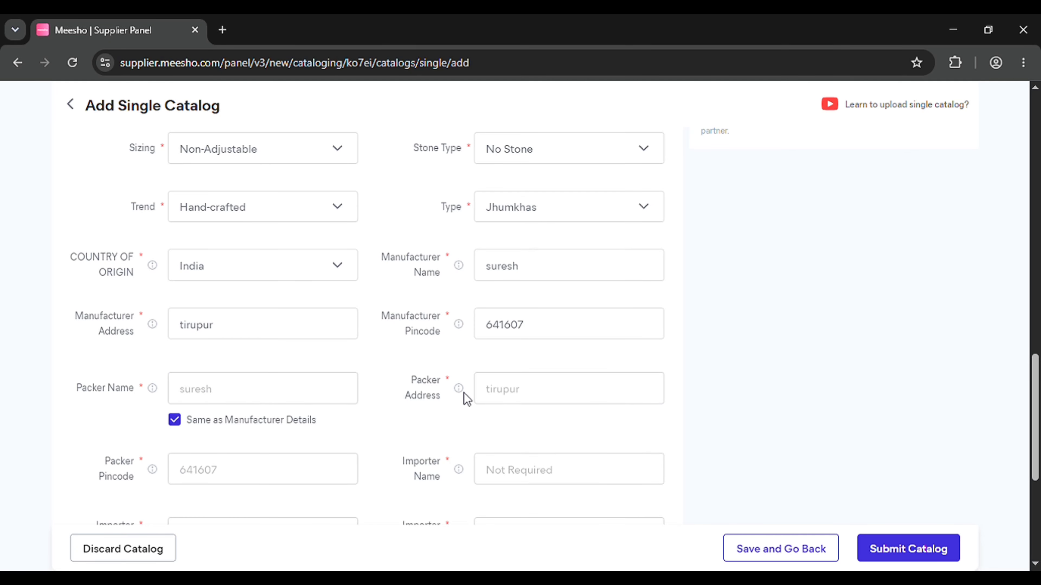
Enter the product description "This is oxidised silver earrings" under the other attributes
scroll(943, 383, down, 3)
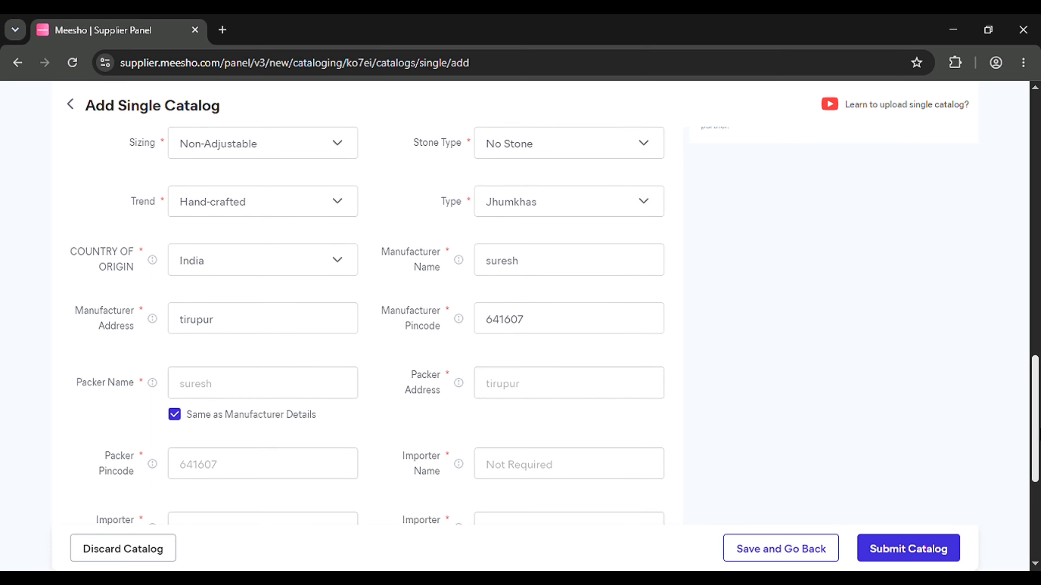
scroll(612, 400, down, 2)
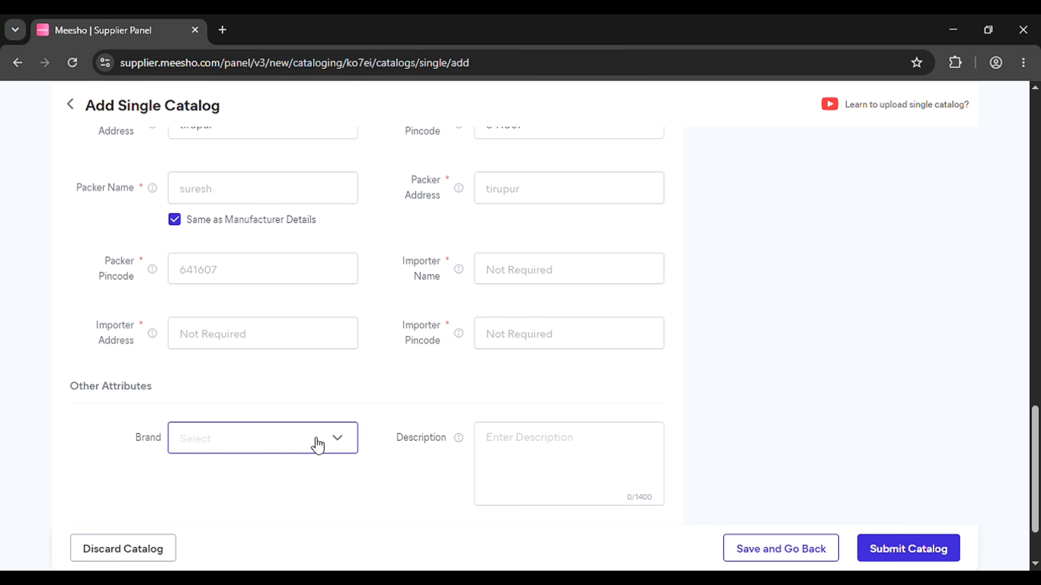
click(553, 453)
text(This is )
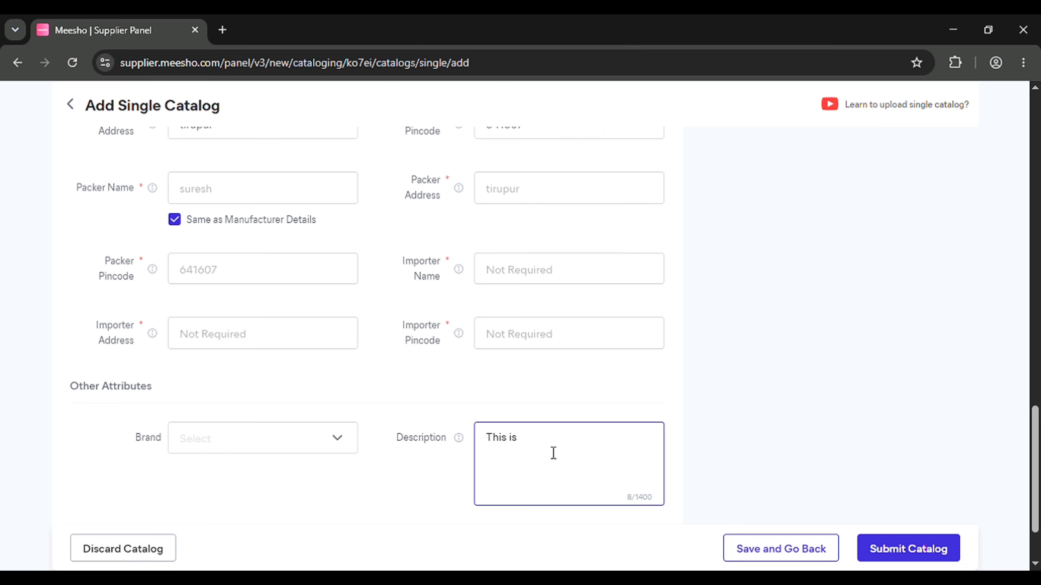
text(oxid)
text(ised silver earrings )
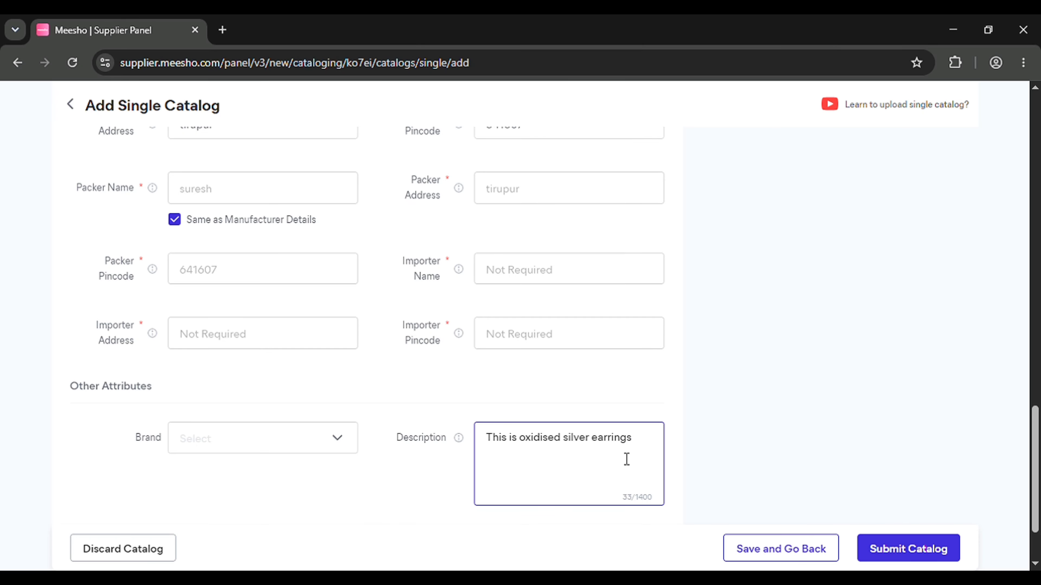
Extend the product description with the filler text ".xxxxxxxxxxxxxx"
text(.xxxxxxxxx)
scroll(1026, 363, down, 2)
scroll(1025, 363, up, 10)
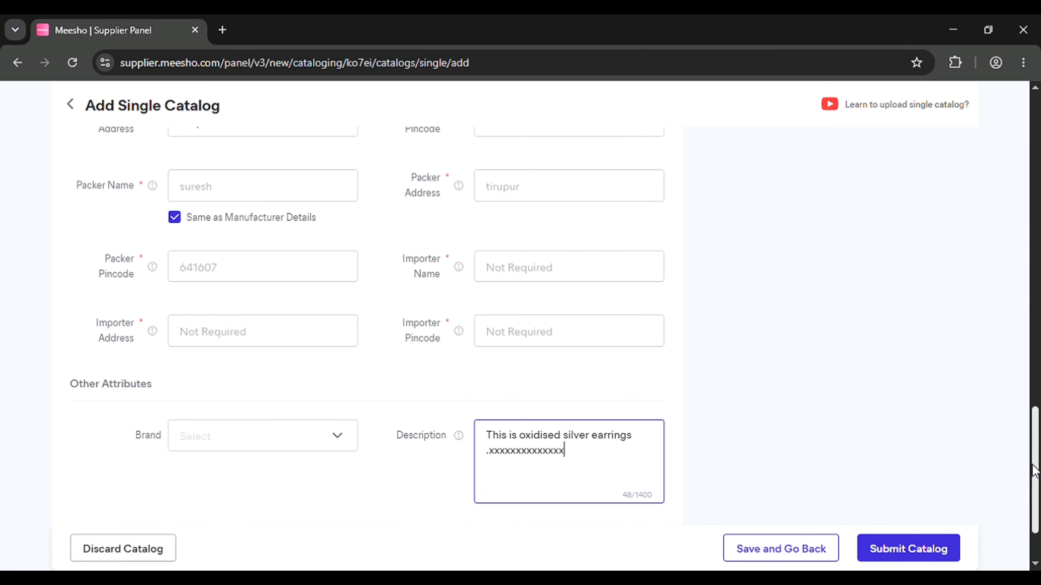
Expand the tax details in the bank settlement breakdown and examine the deductions, settlement amount and customer price
drag(1026, 362, 1036, 280)
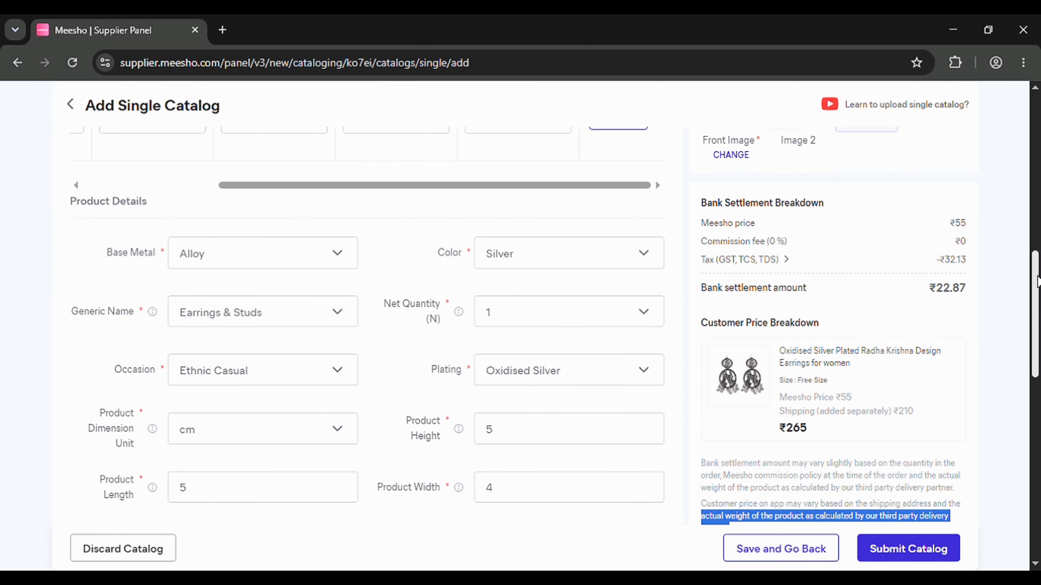
click(835, 271)
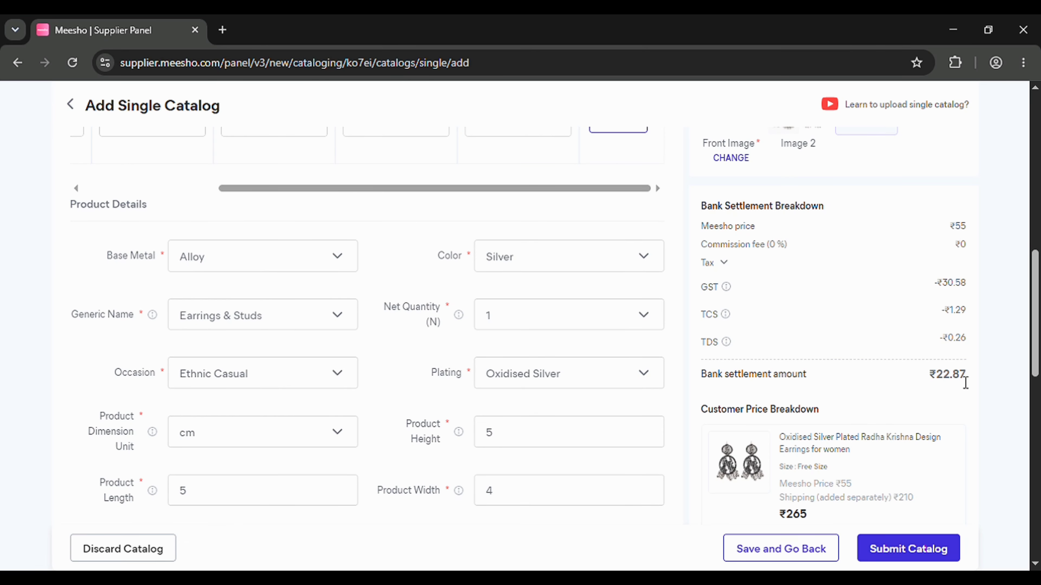
drag(1035, 367, 1037, 396)
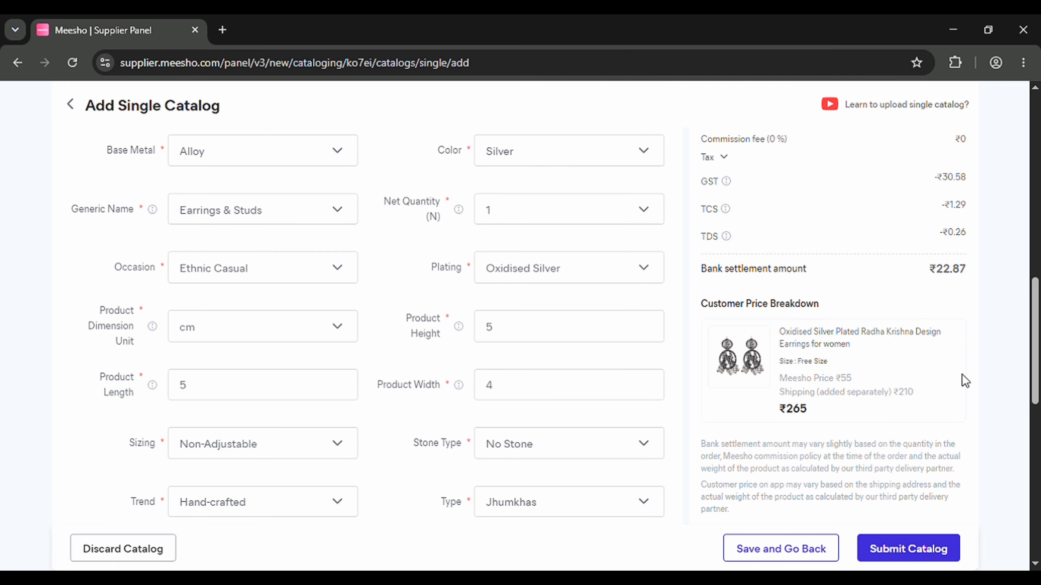
Set the Free Size row's Meesho price to 100 and its MRP to 150
scroll(541, 305, up, 7)
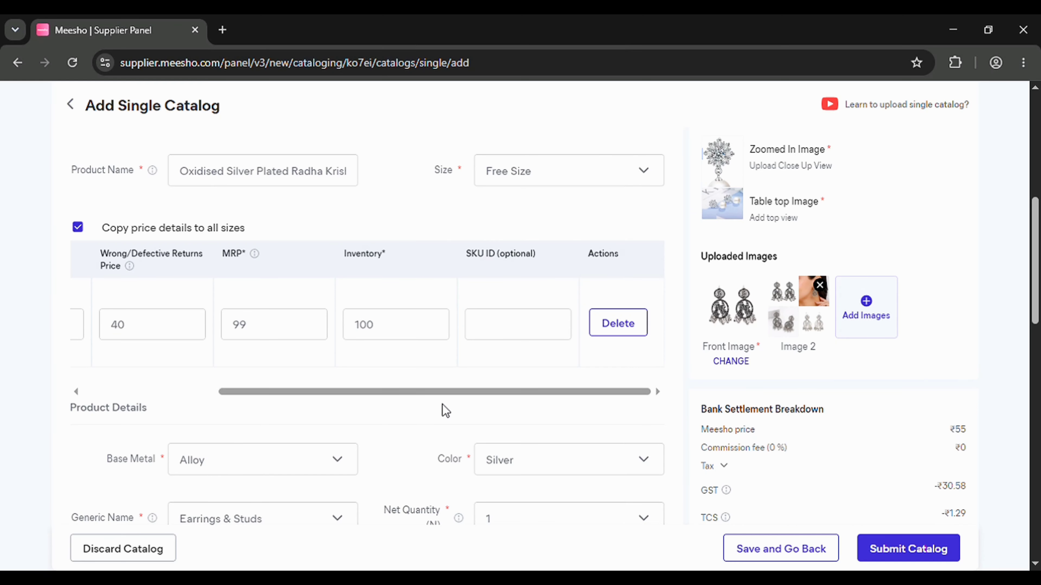
drag(454, 388, 217, 381)
click(206, 328)
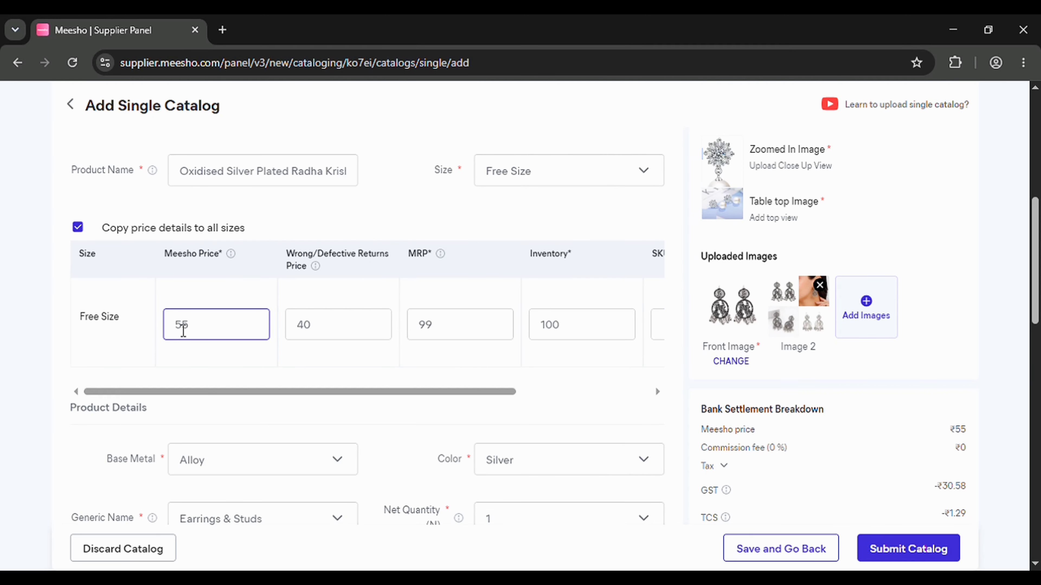
double_click(179, 328)
text(1)
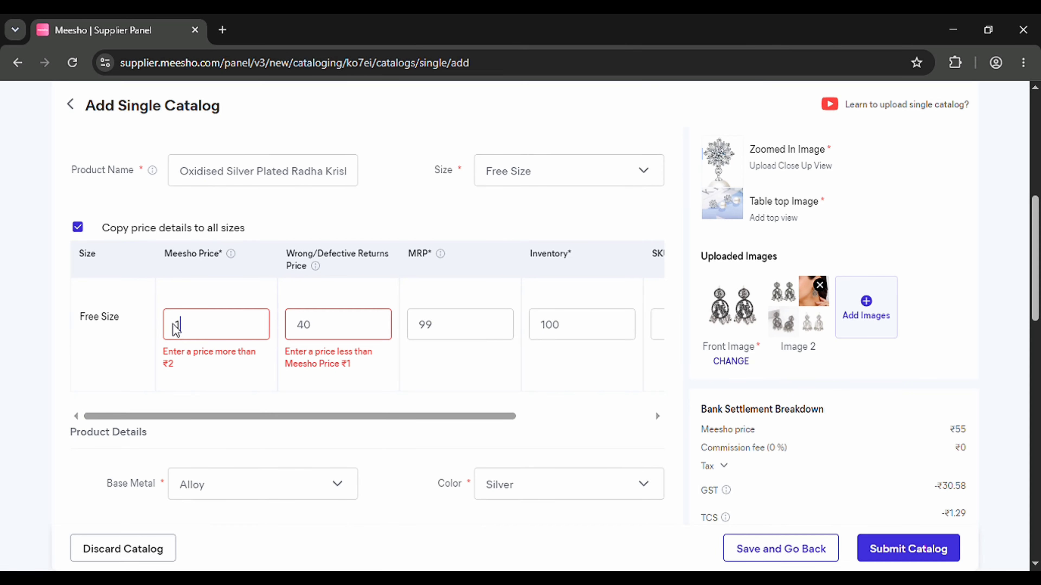
text(00)
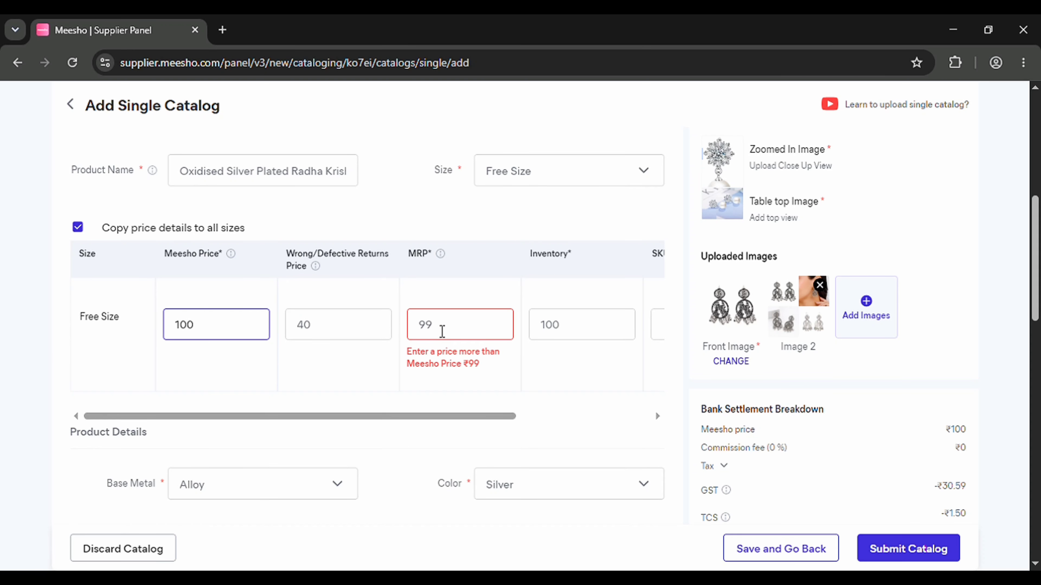
double_click(418, 330)
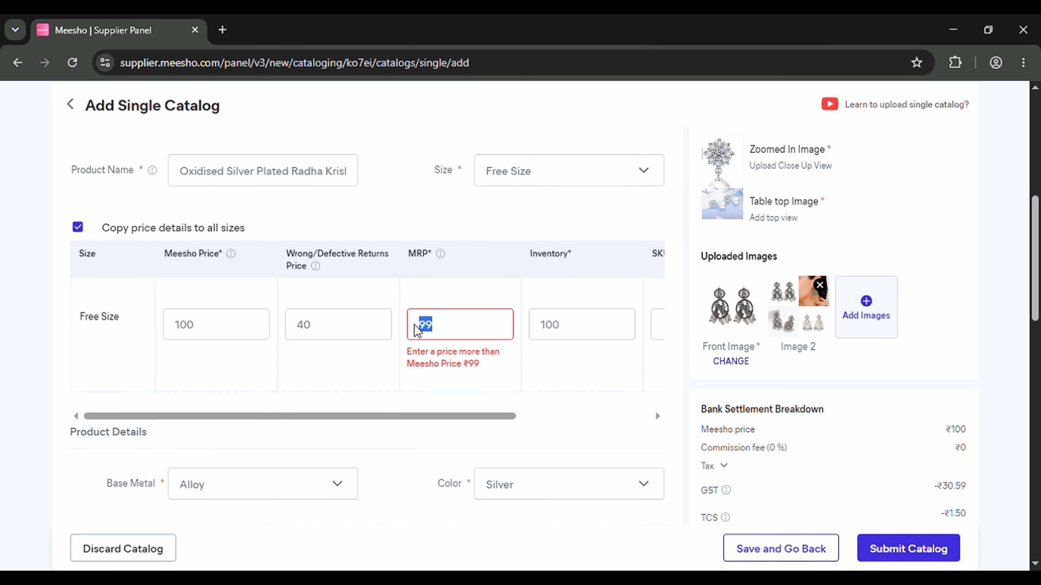
text(150)
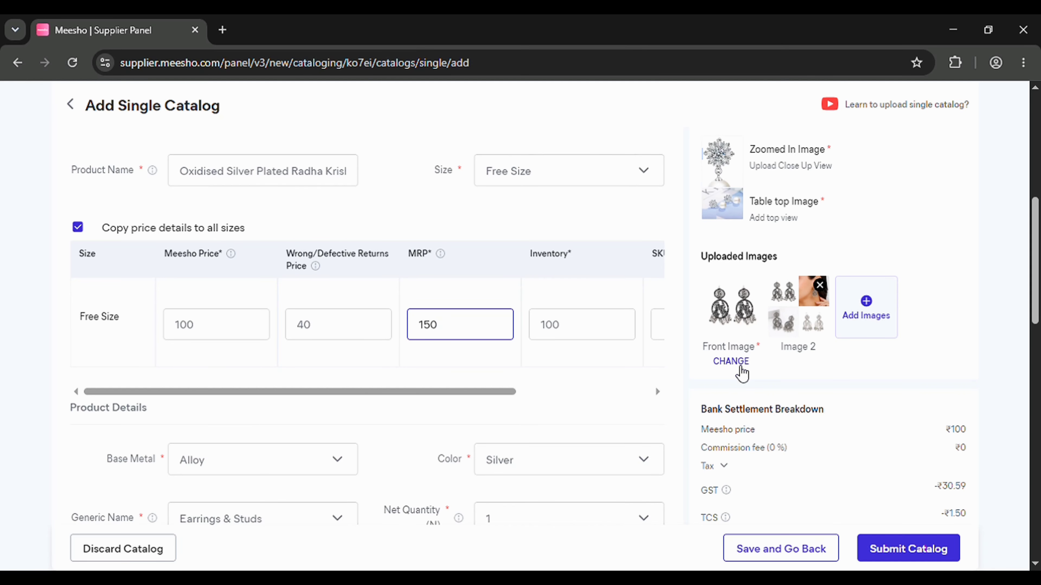
Review the recalculated taxes, bank settlement amount and customer price breakdown for the new pricing
scroll(1034, 263, down, 4)
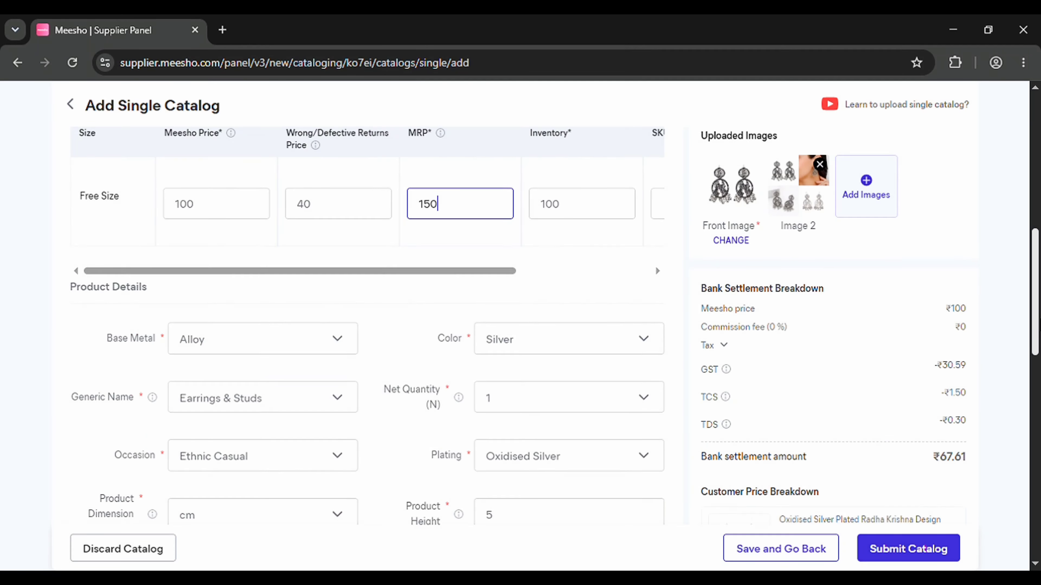
scroll(1035, 345, down, 5)
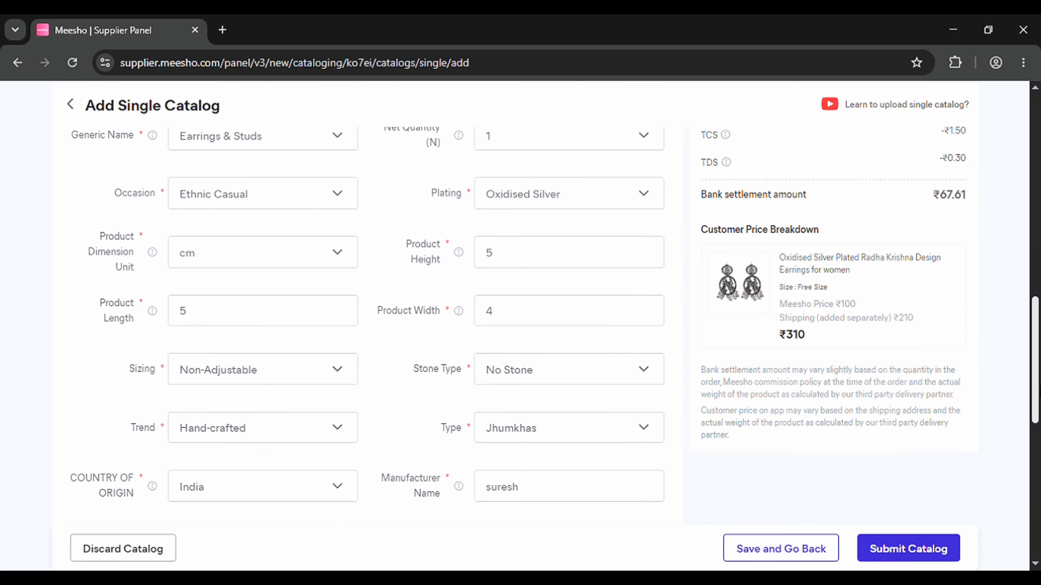
scroll(1036, 344, up, 4)
scroll(1036, 345, down, 1)
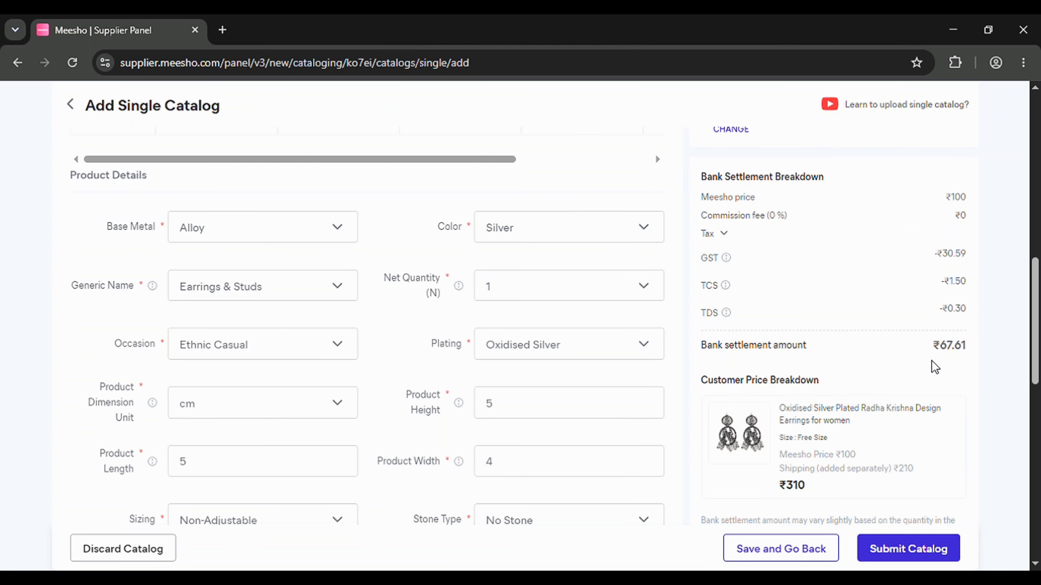
scroll(1026, 387, down, 3)
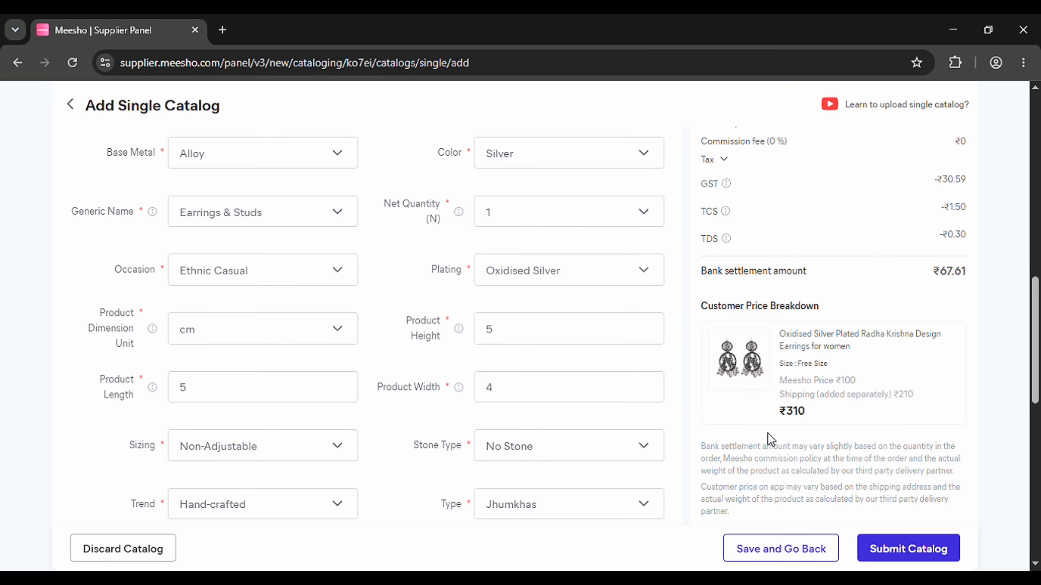
drag(1037, 368, 1039, 328)
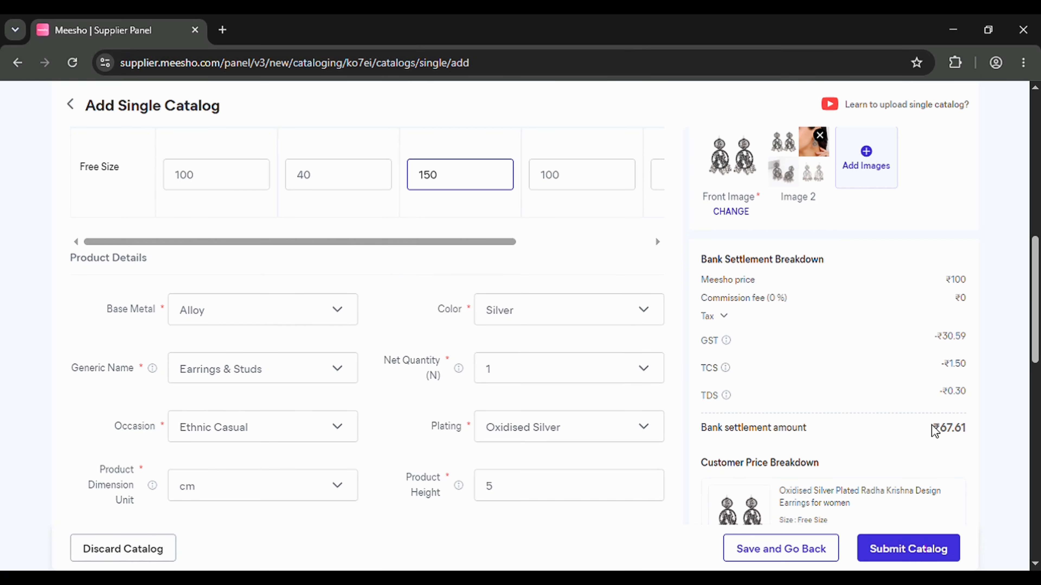
triple_click(967, 433)
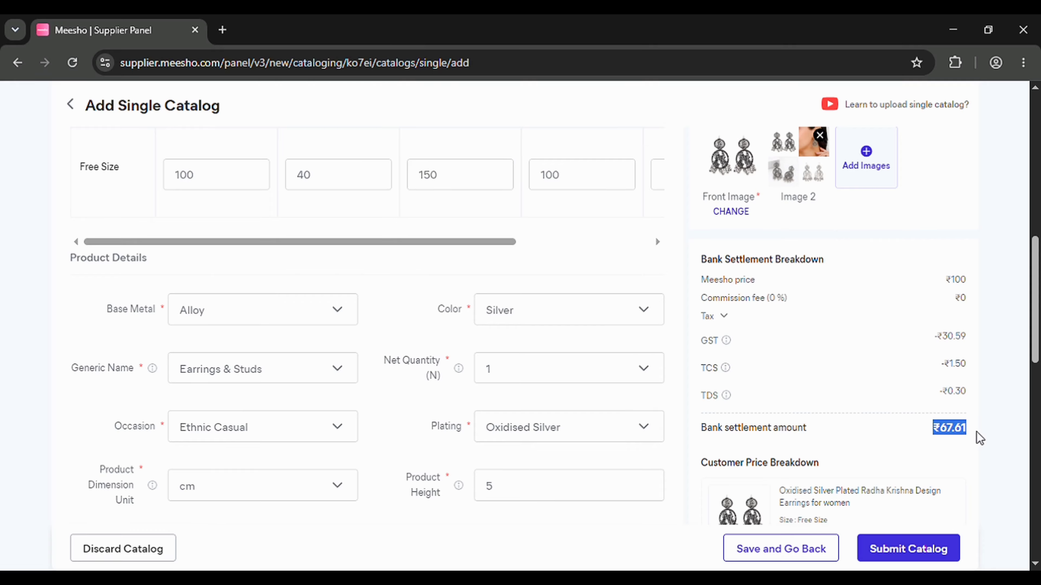
scroll(1032, 349, up, 1)
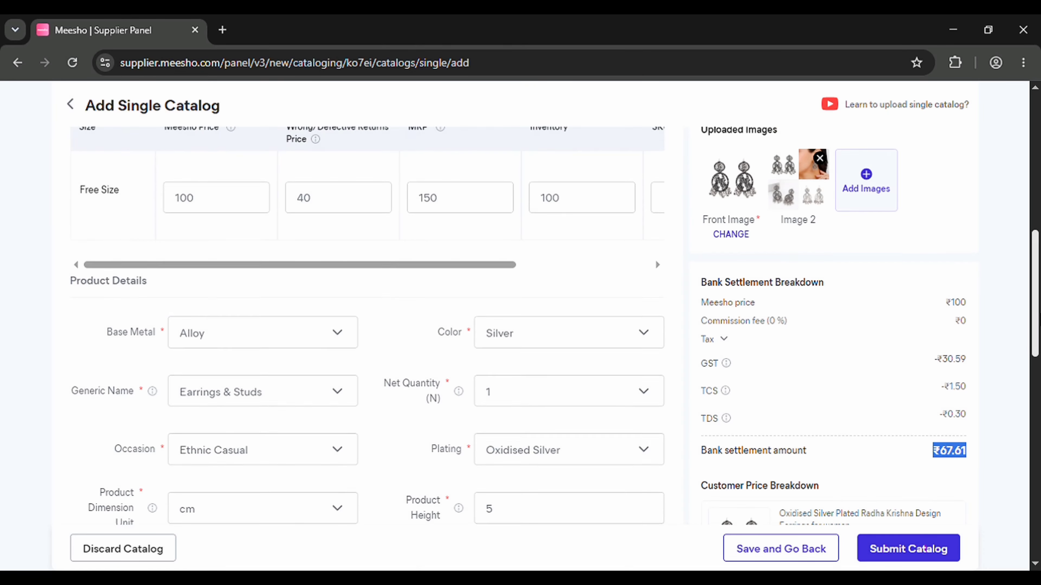
Submit the completed earrings catalog for quality check and confirm the submission
scroll(553, 328, down, 10)
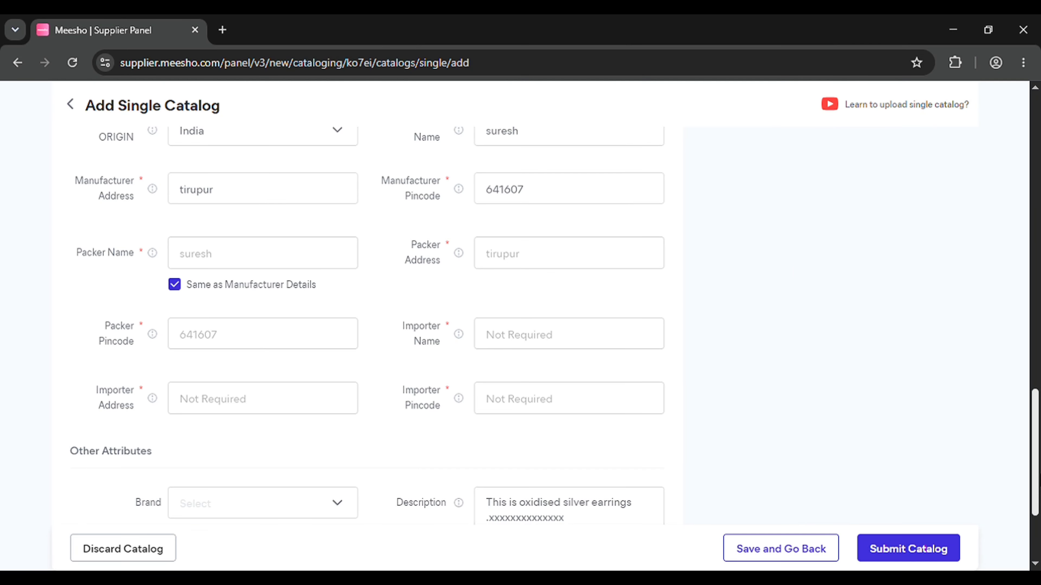
scroll(554, 328, down, 4)
drag(1034, 510, 1023, 529)
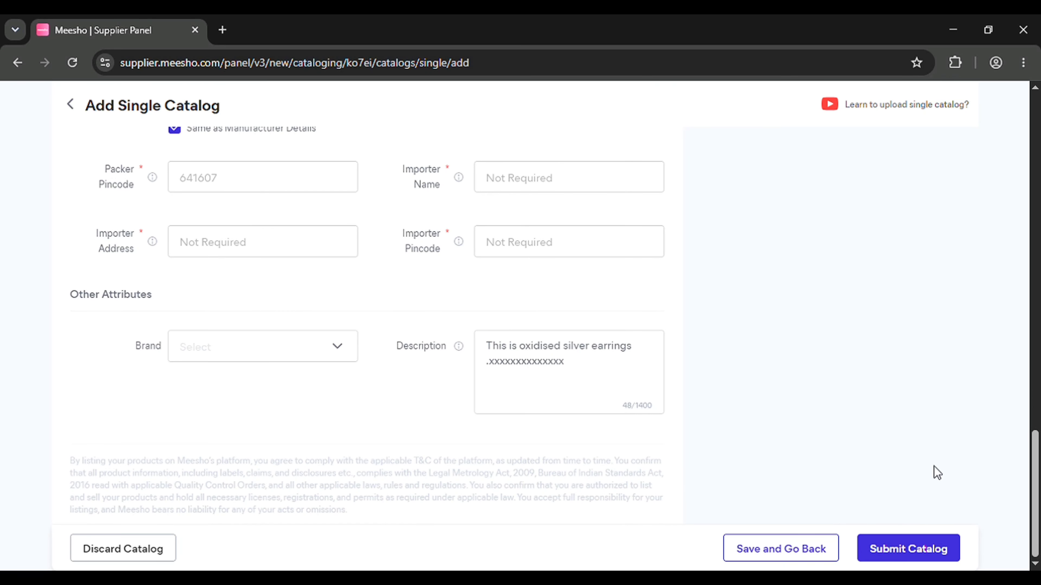
click(934, 554)
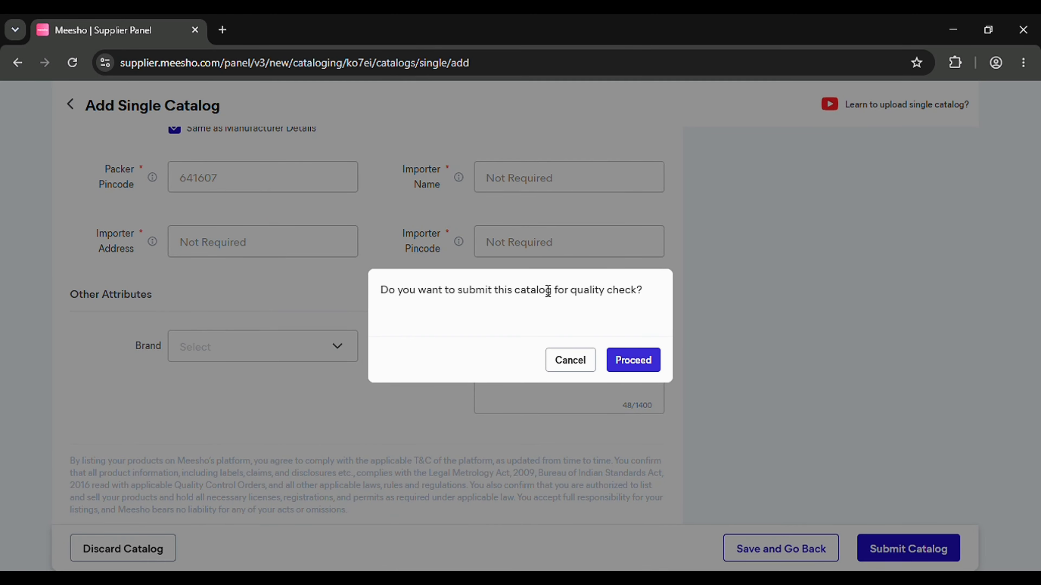
click(634, 363)
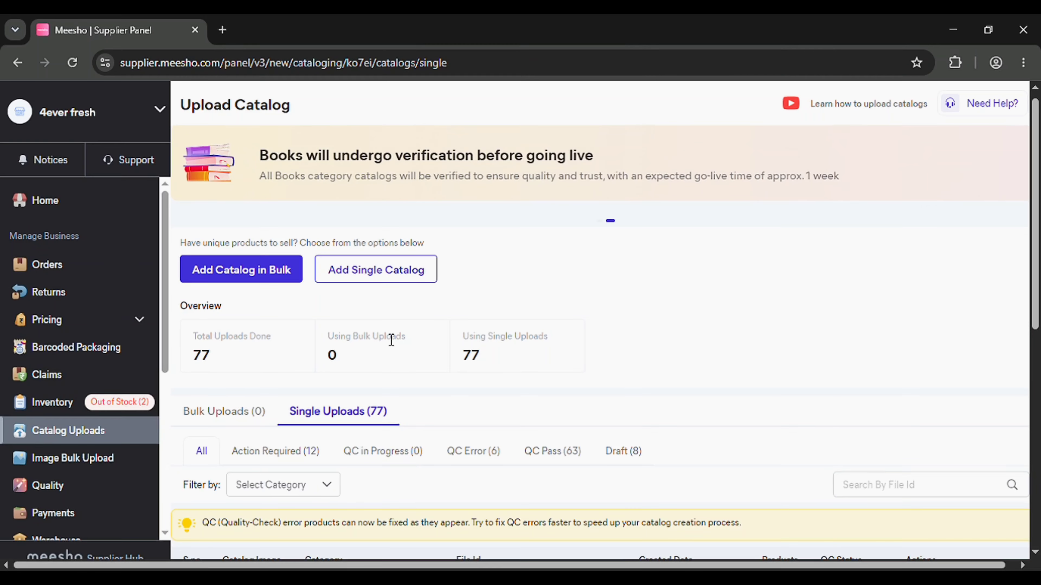
click(847, 115)
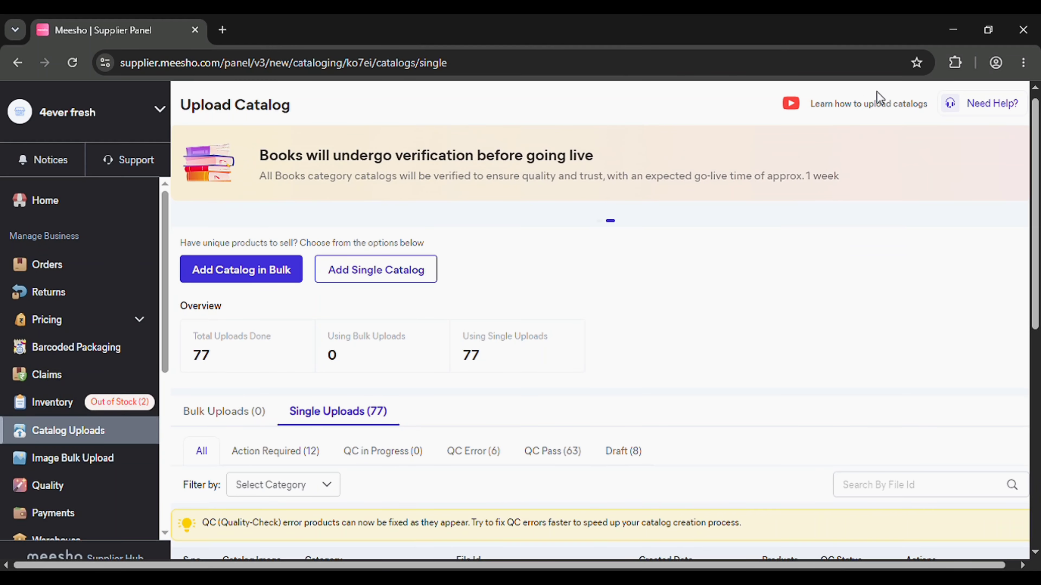